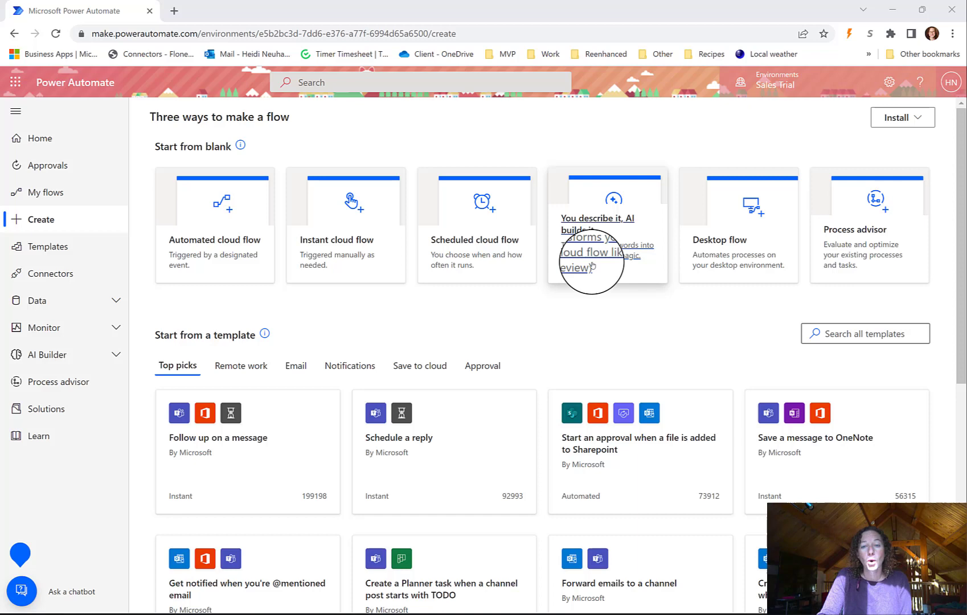
- Describe the flow 'When my form is submitted, move the file to Sharepoint' and get an AI suggestion
click(592, 265)
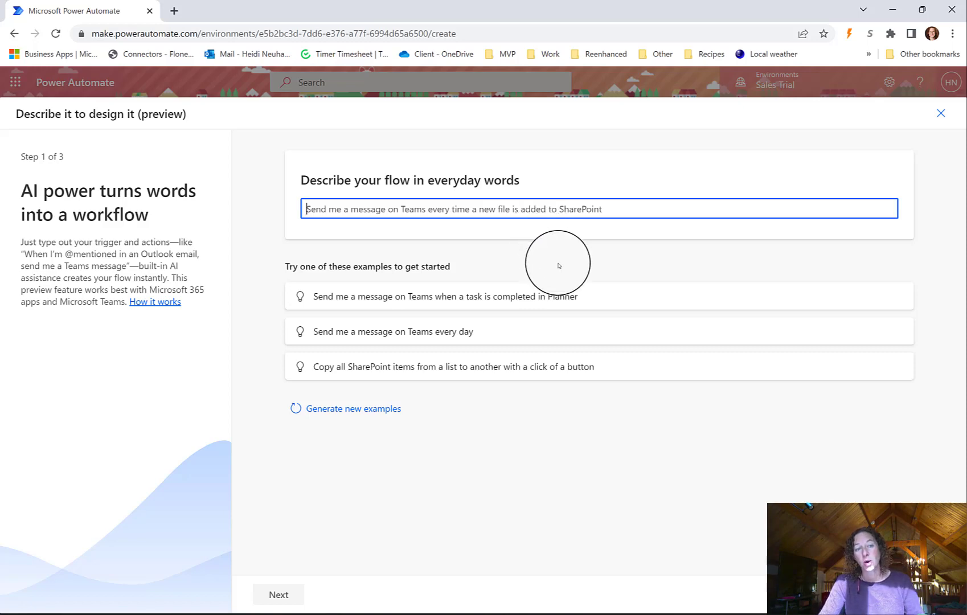
click(618, 175)
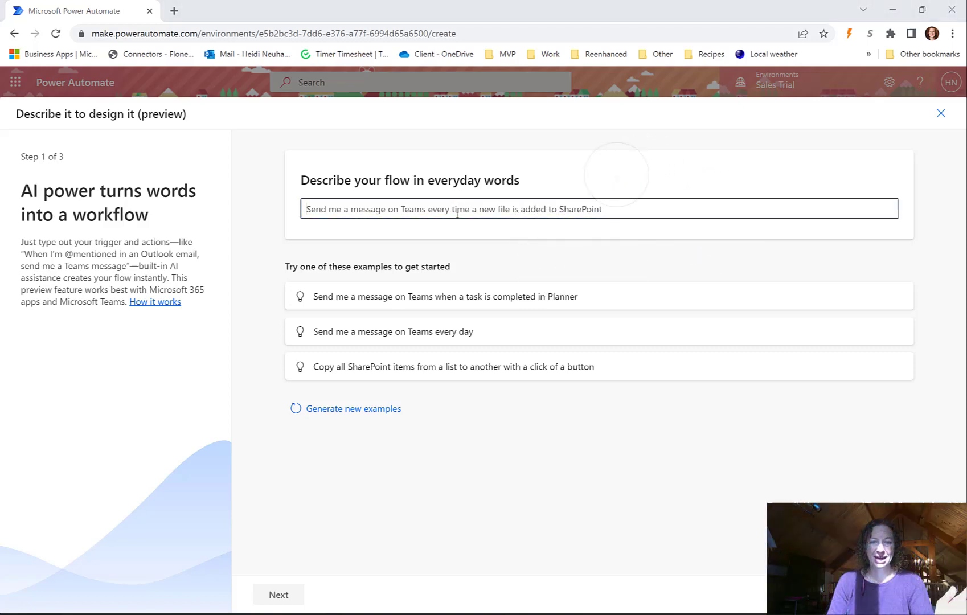
click(462, 210)
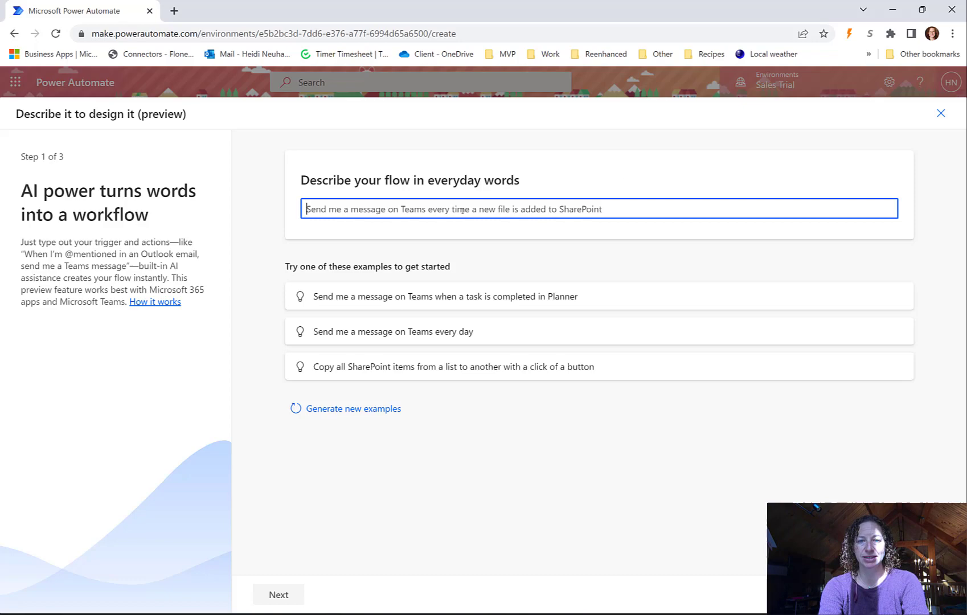
text(When my)
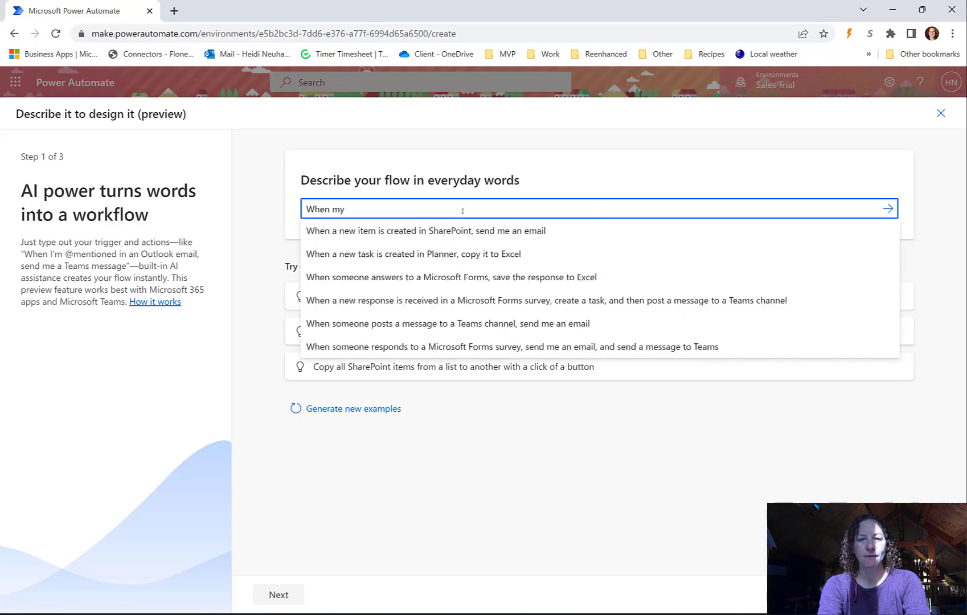
text( form is submitted, )
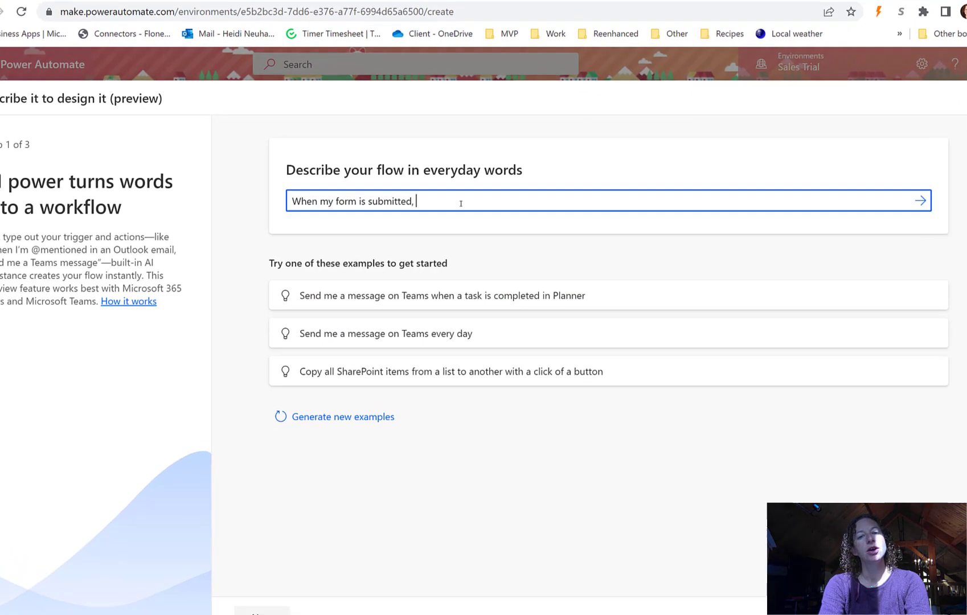
text(move the file)
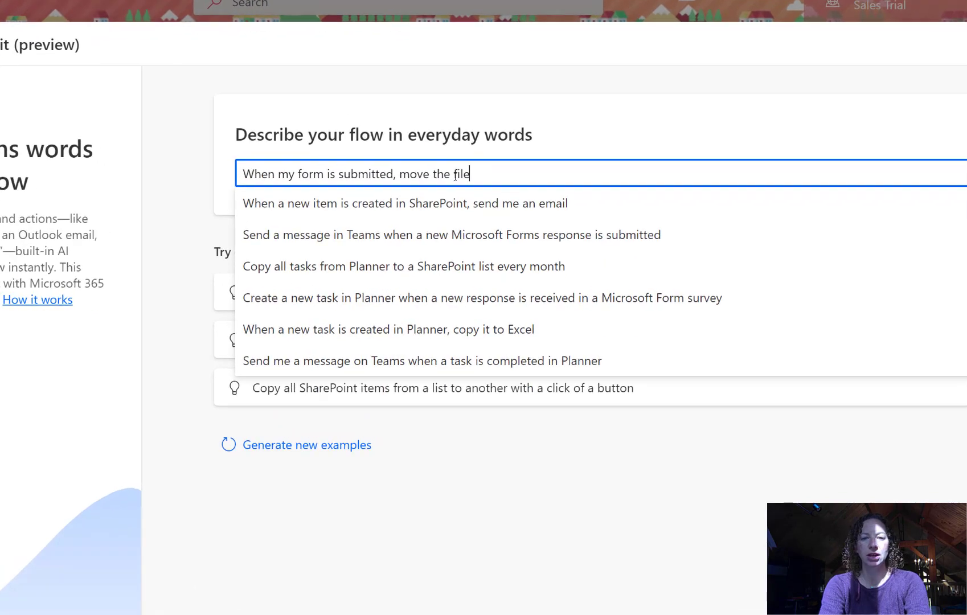
text( to Sharep)
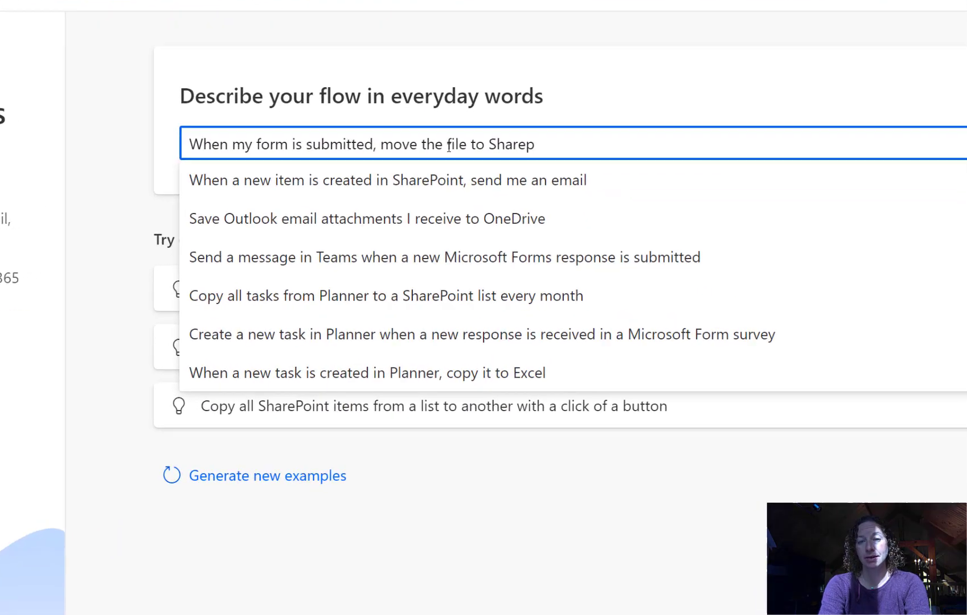
text(oint)
key(Return)
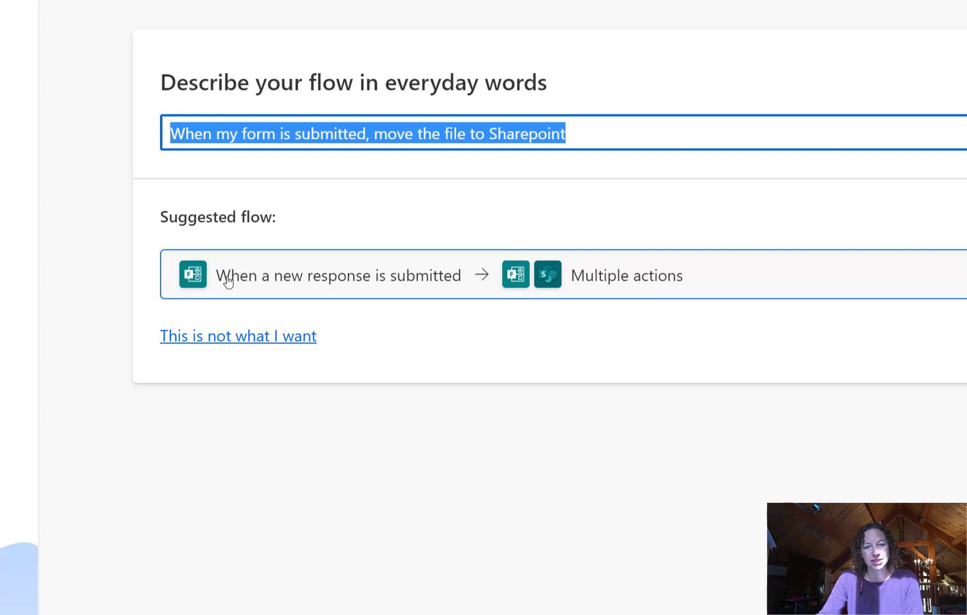
- Dismiss the suggested flow and return to the form-to-SharePoint description
click(173, 280)
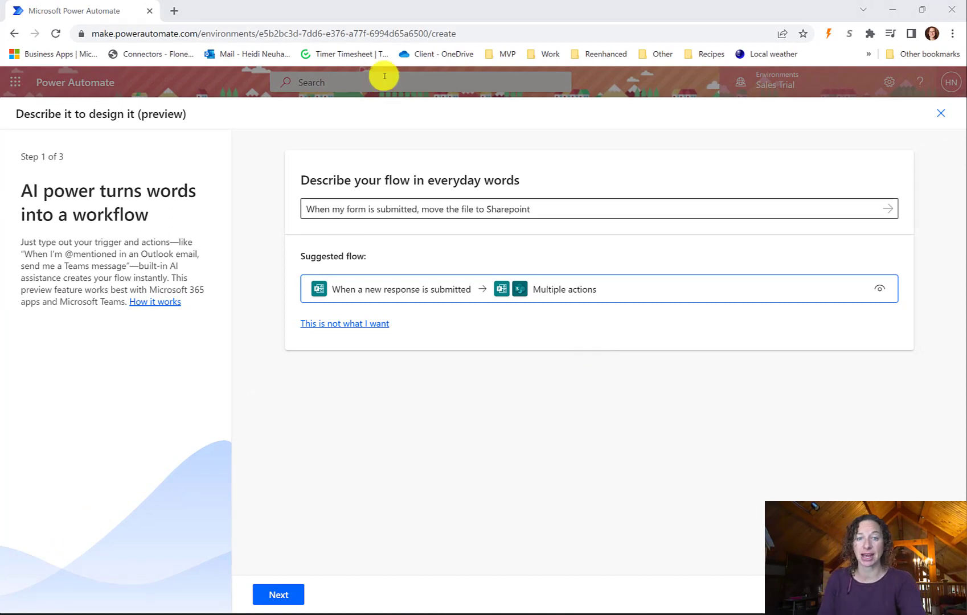
click(369, 208)
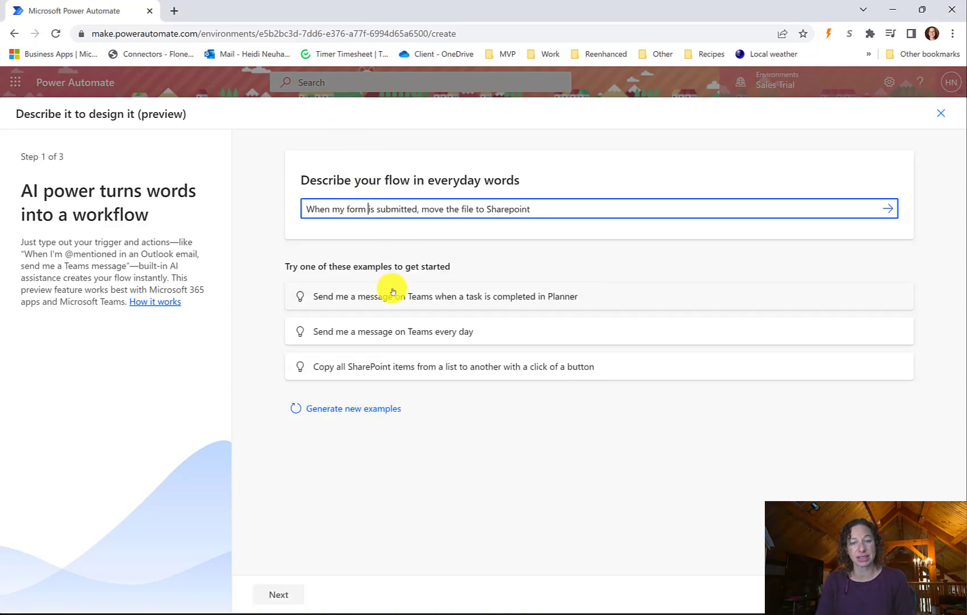
- Generate new example prompts twice and resubmit the description for an email-to-Teams suggestion
click(352, 409)
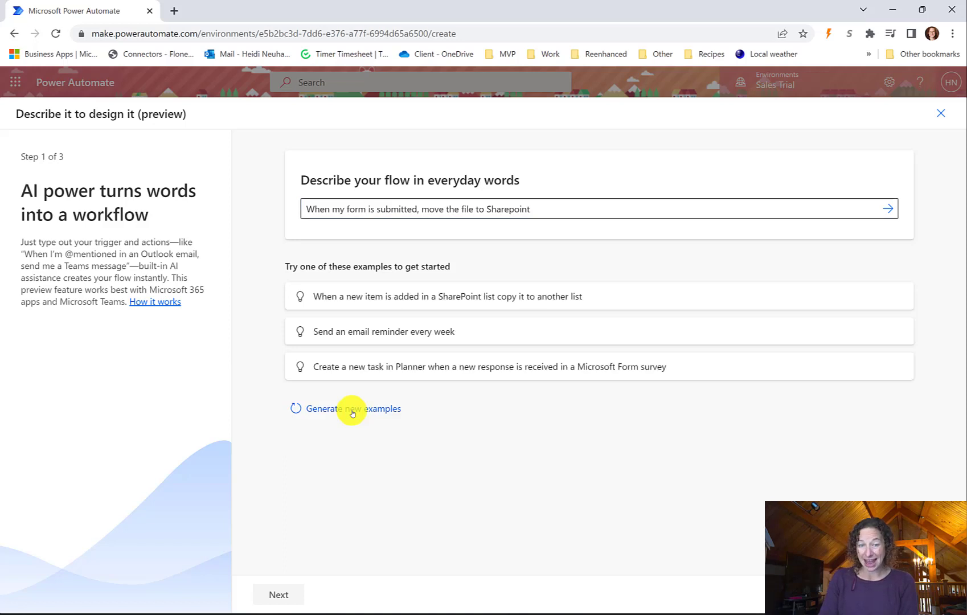
click(299, 418)
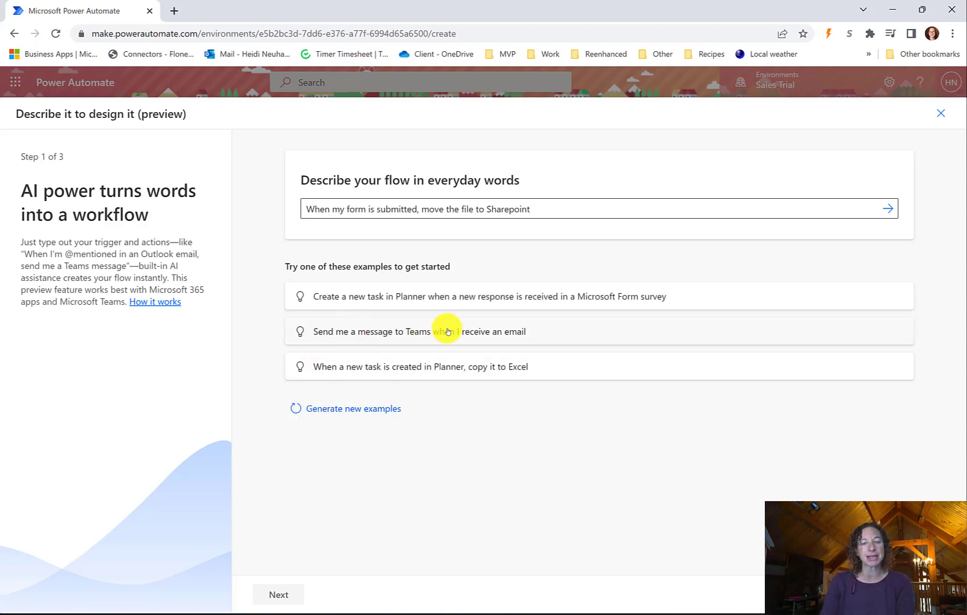
key(Return)
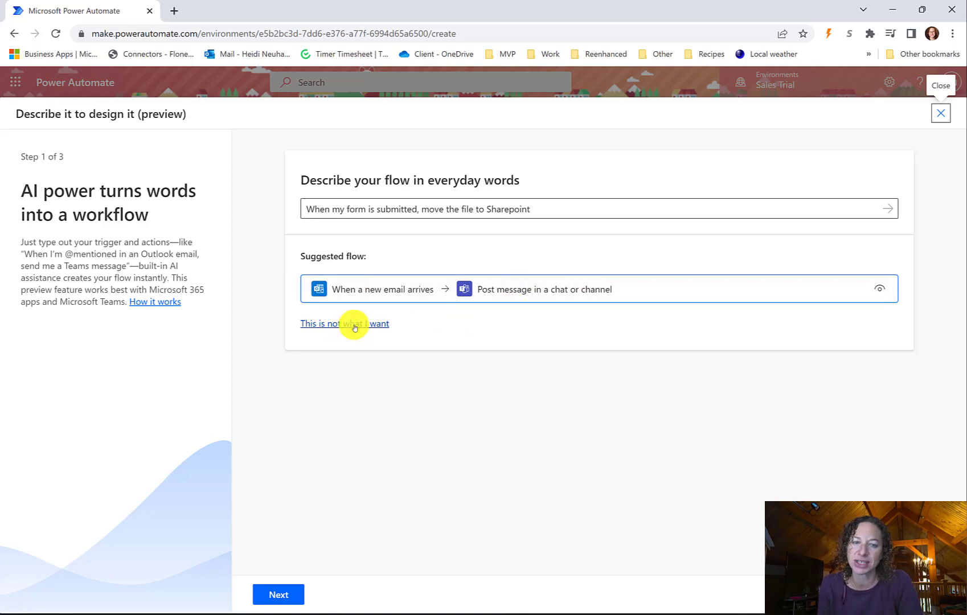
- Go back to the email-to-Teams suggestion and accept it to review its Outlook and Teams connections
click(352, 324)
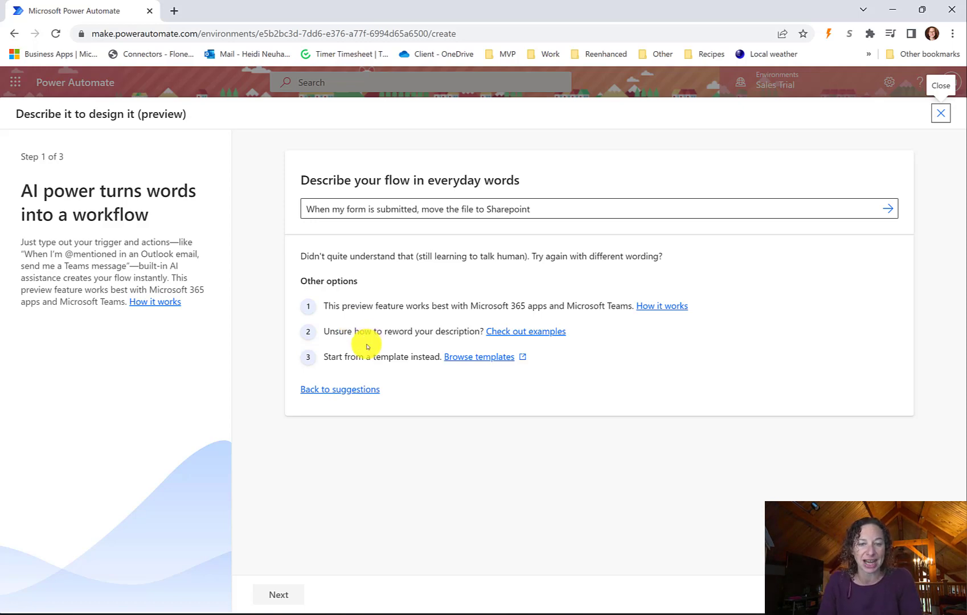
click(326, 391)
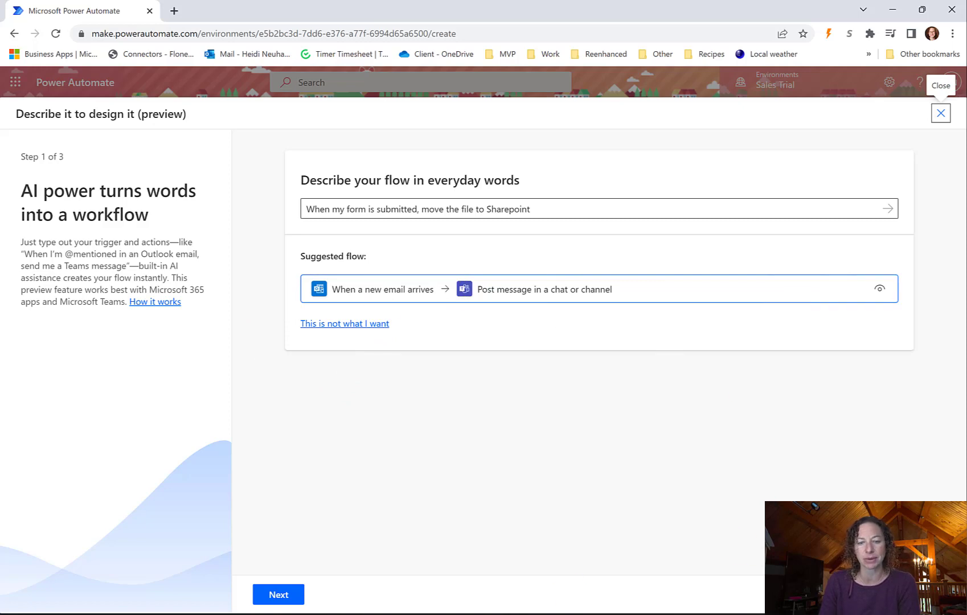
click(282, 592)
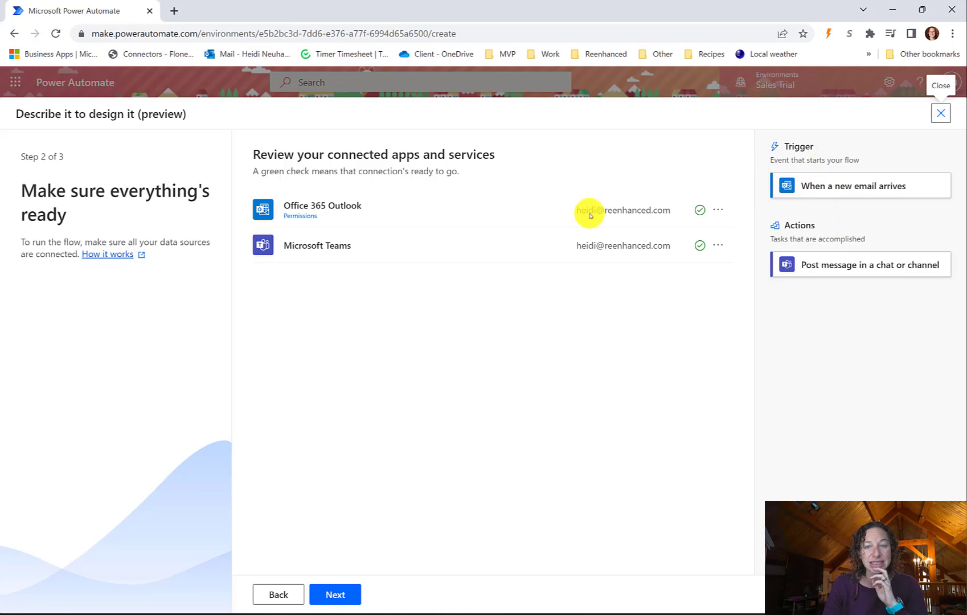
- In the final settings, set Microsoft Teams Post as to Flow bot
click(335, 594)
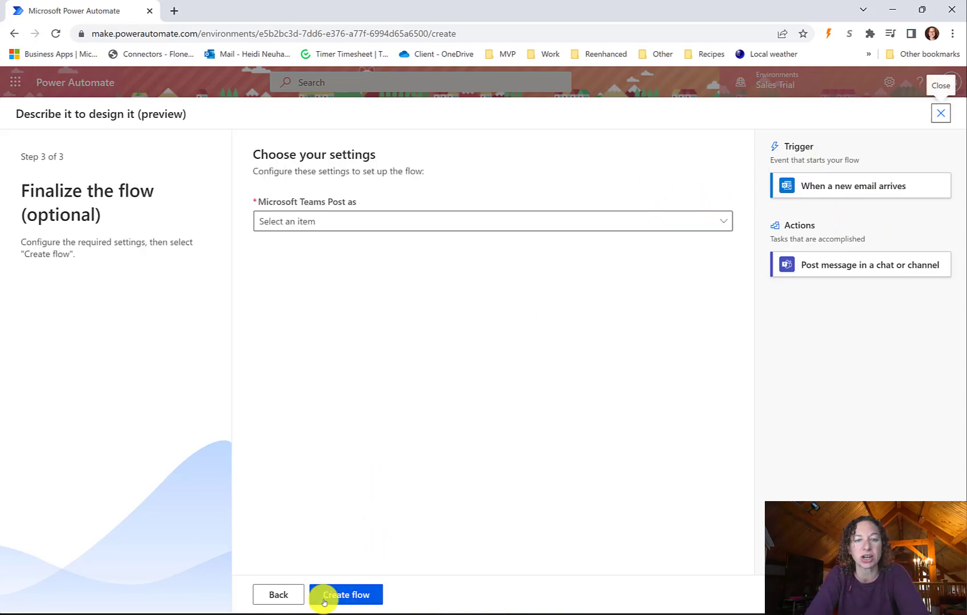
click(337, 222)
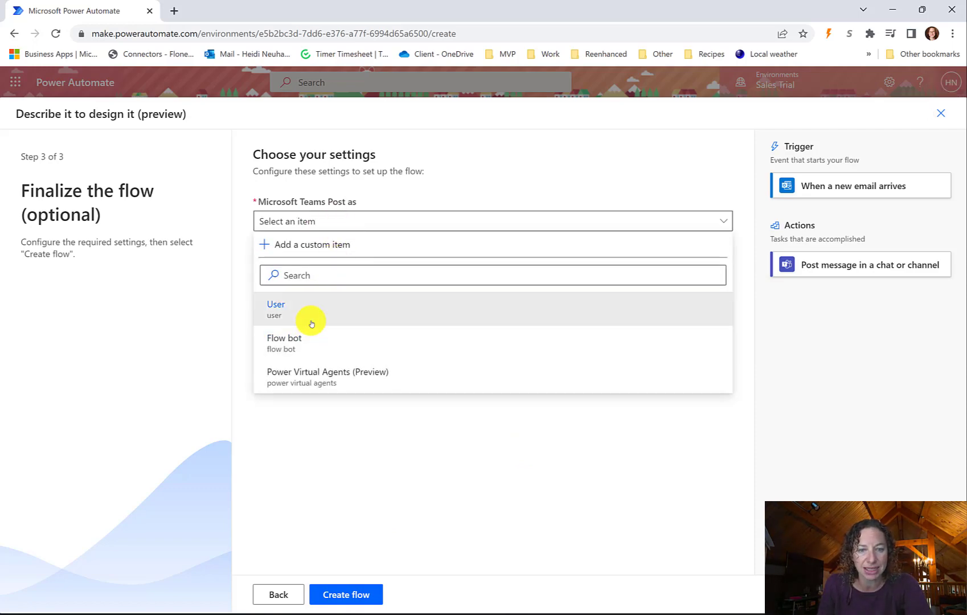
click(319, 339)
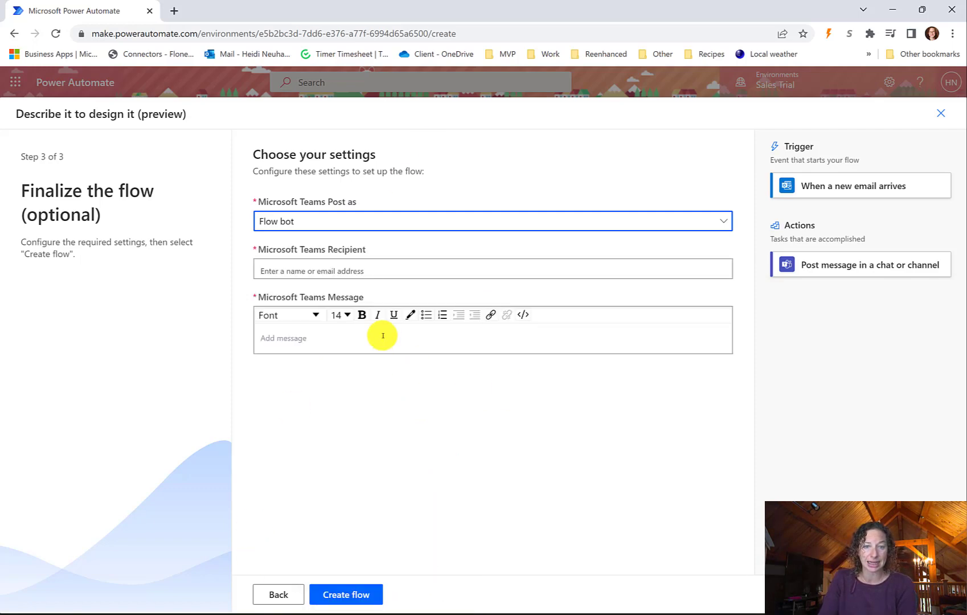
- Enter the recipient's e-mail and the message text 'New email from'
click(325, 269)
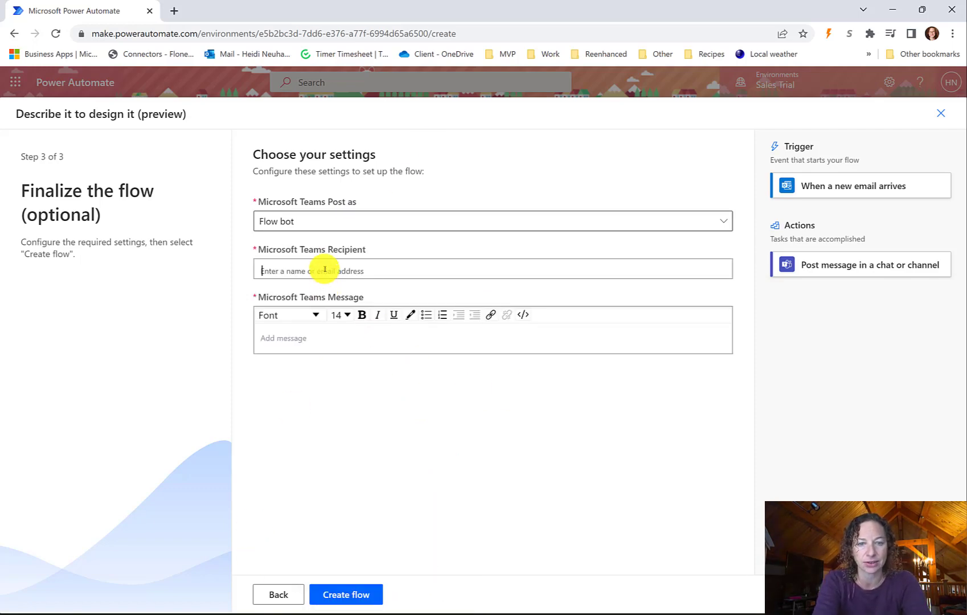
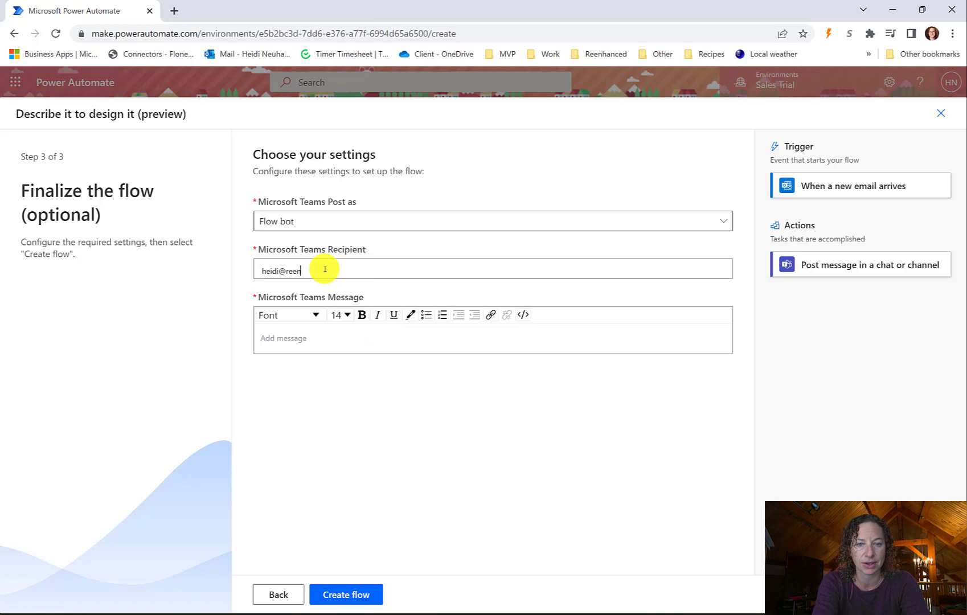
click(301, 339)
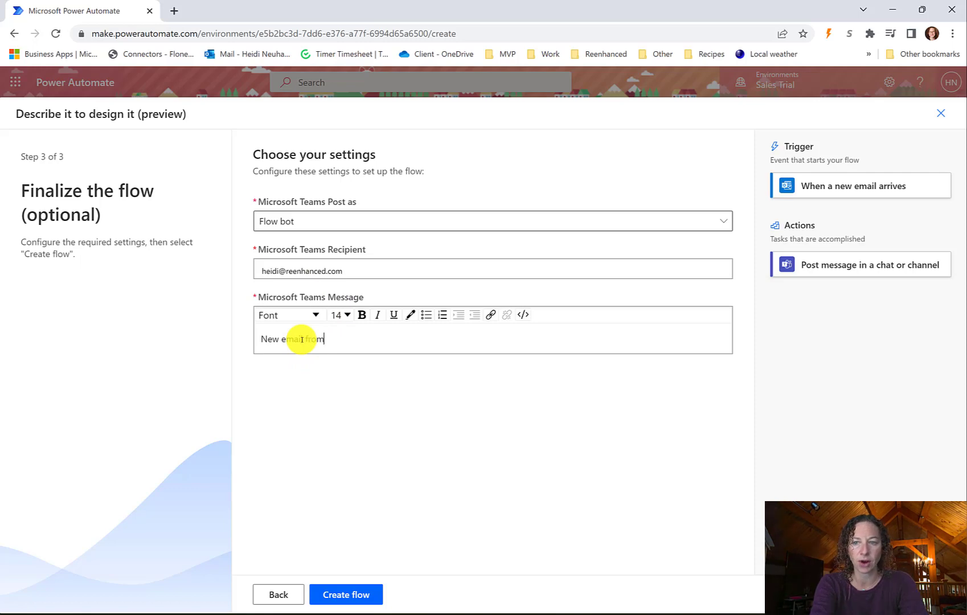
text(New email from)
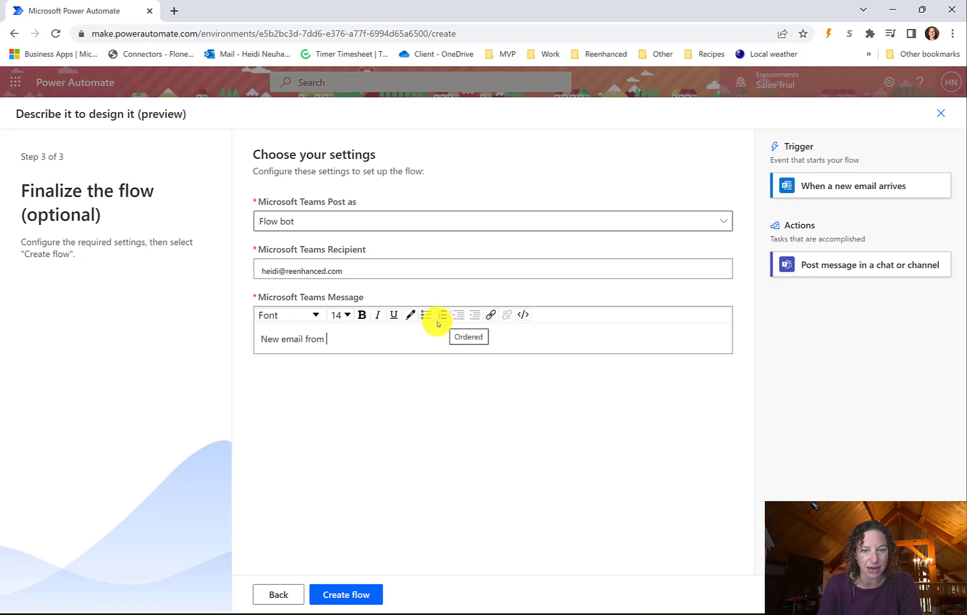
- Create the flow and expand its 'When a new email arrives' and Teams post steps in the designer
click(356, 593)
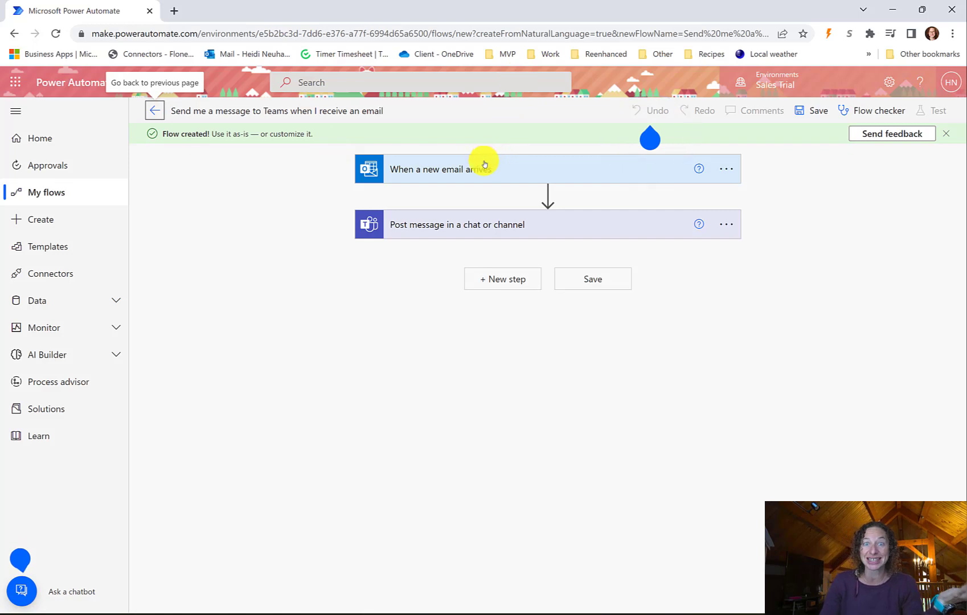
drag(166, 134, 347, 135)
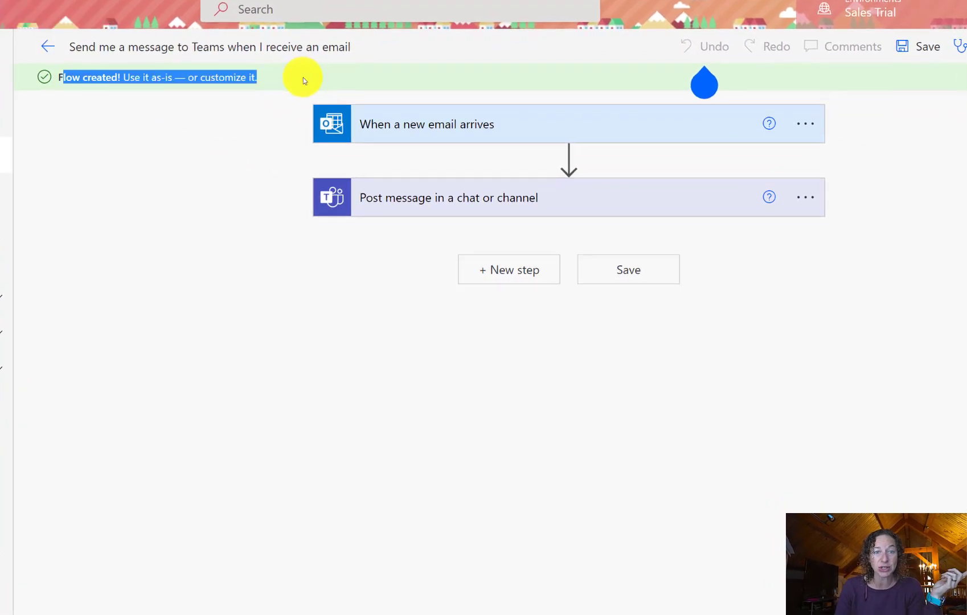
click(459, 120)
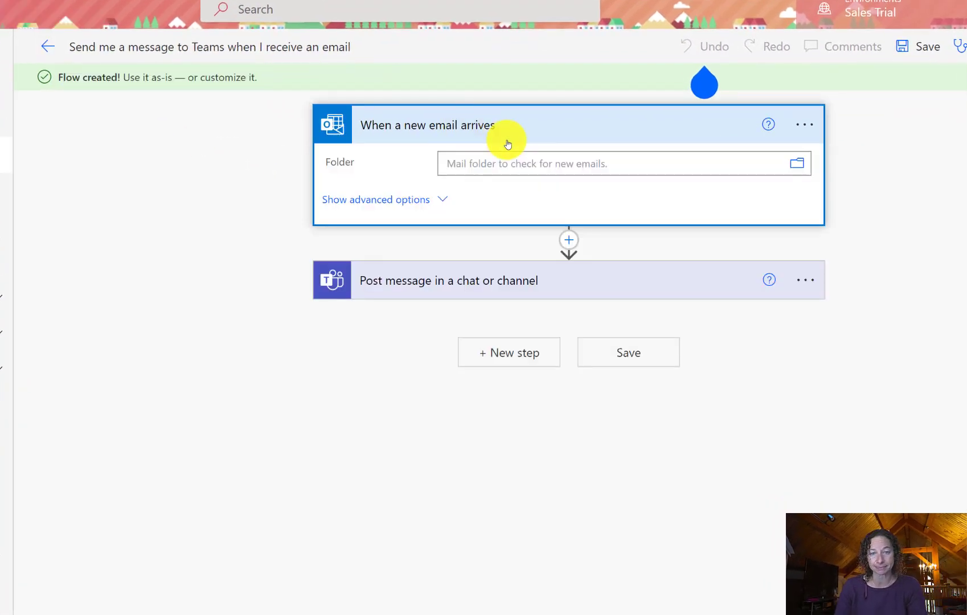
click(493, 283)
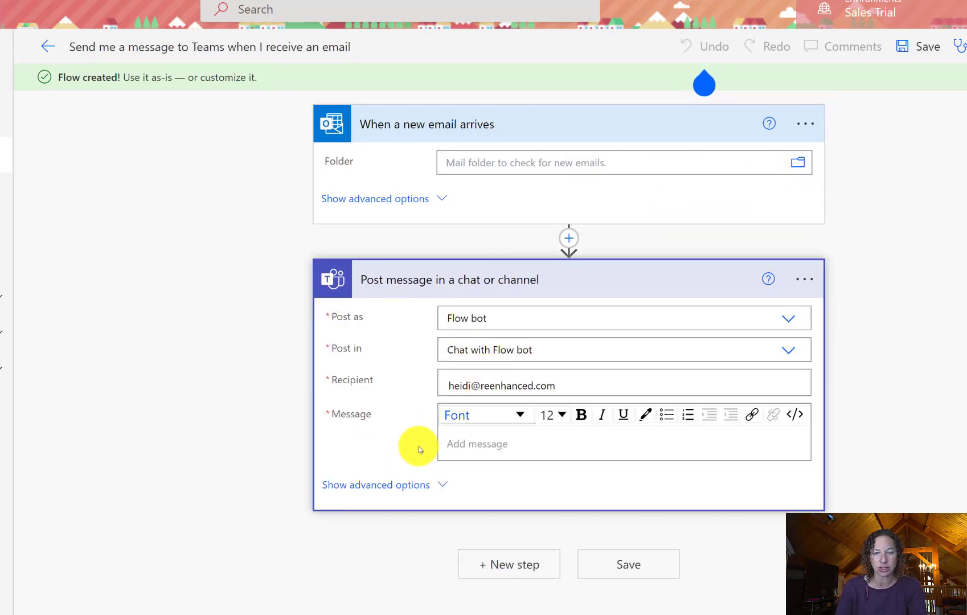
click(510, 447)
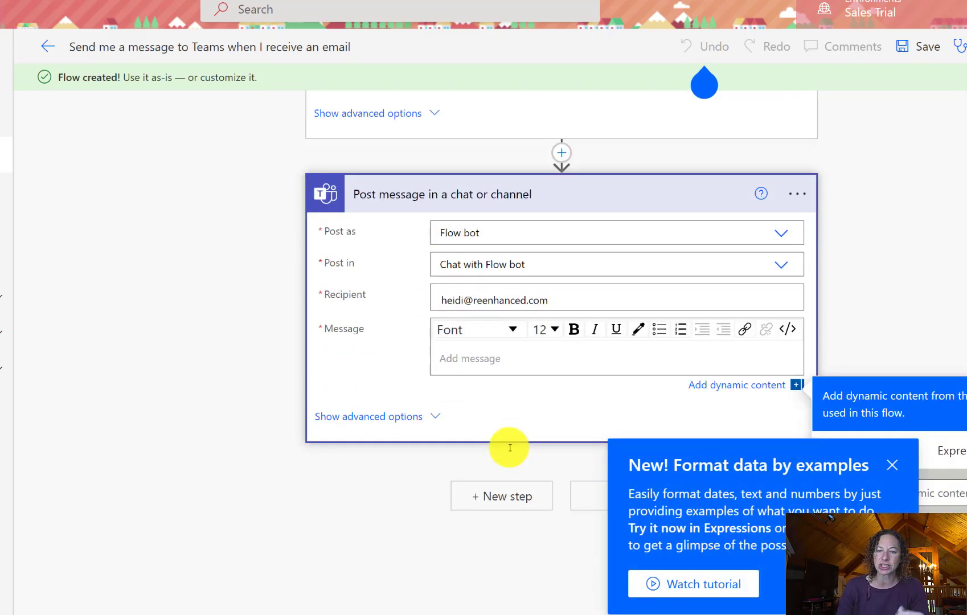
scroll(542, 365, up, 2)
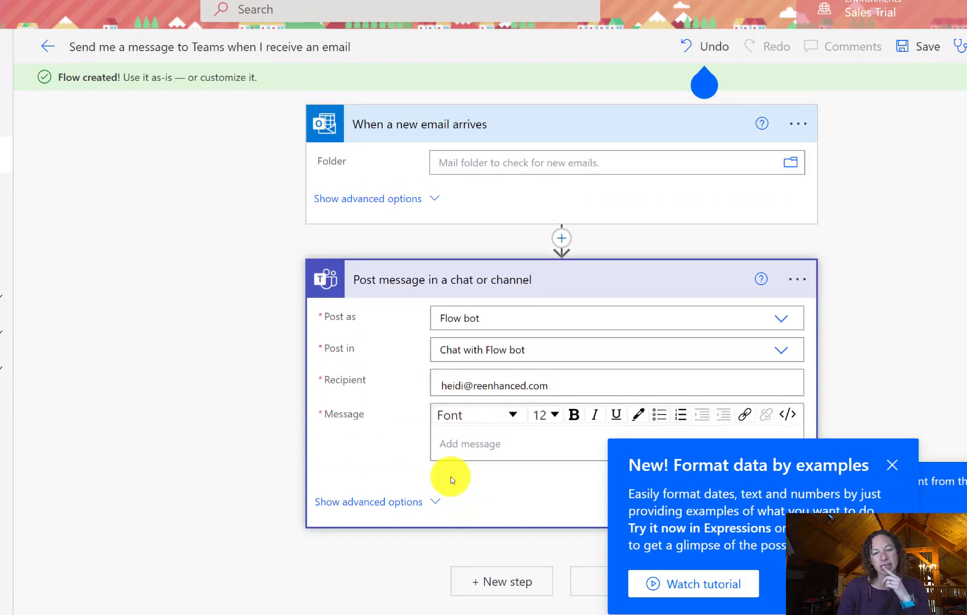
click(891, 464)
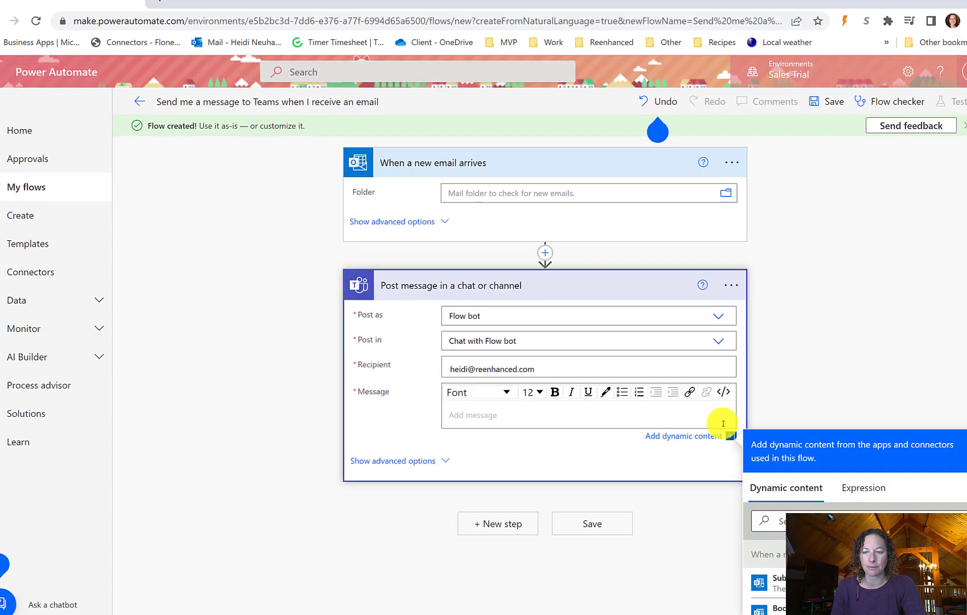
- Write the Teams message as 'From' plus sender and 'Message:' plus email Body, then save
key(ctrl+plus)
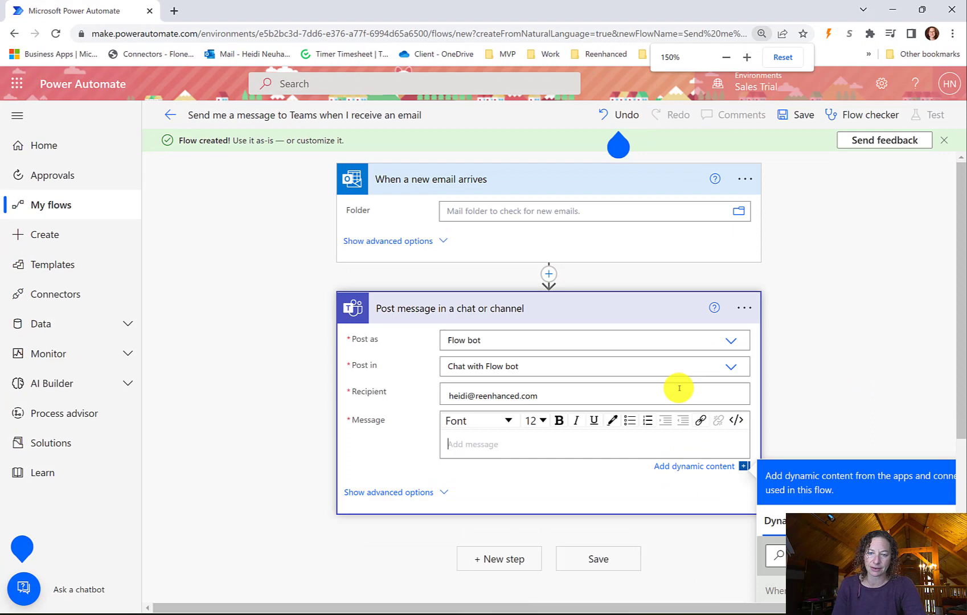
key(ctrl+plus)
key(ctrl+plus)
scroll(607, 453, down, 5)
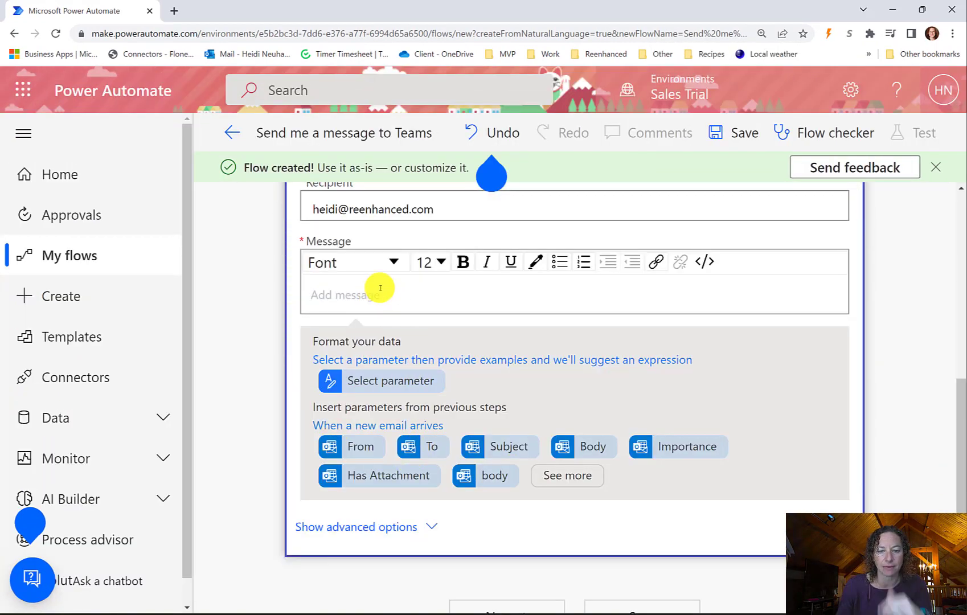
text(From:)
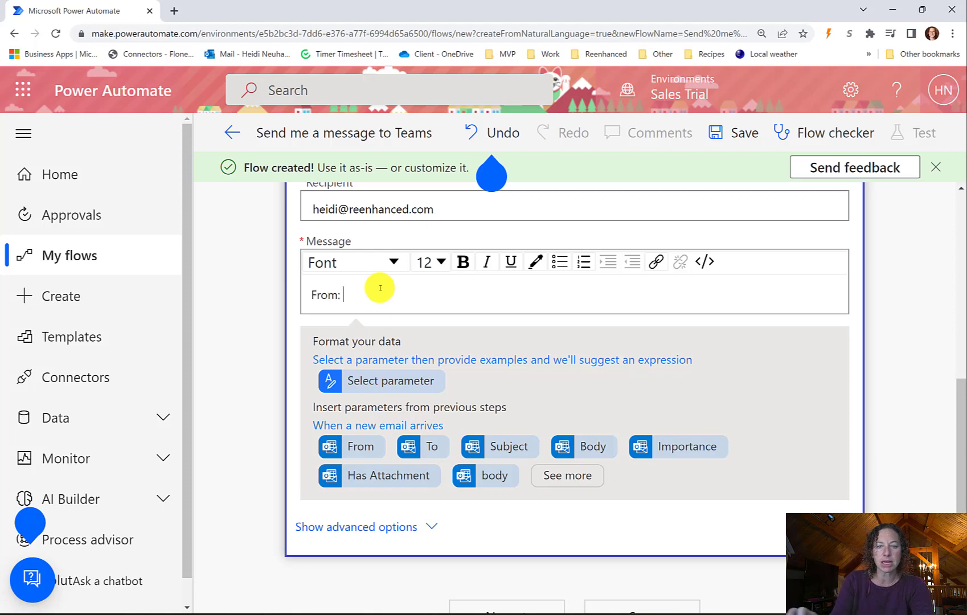
click(371, 452)
text(Mes)
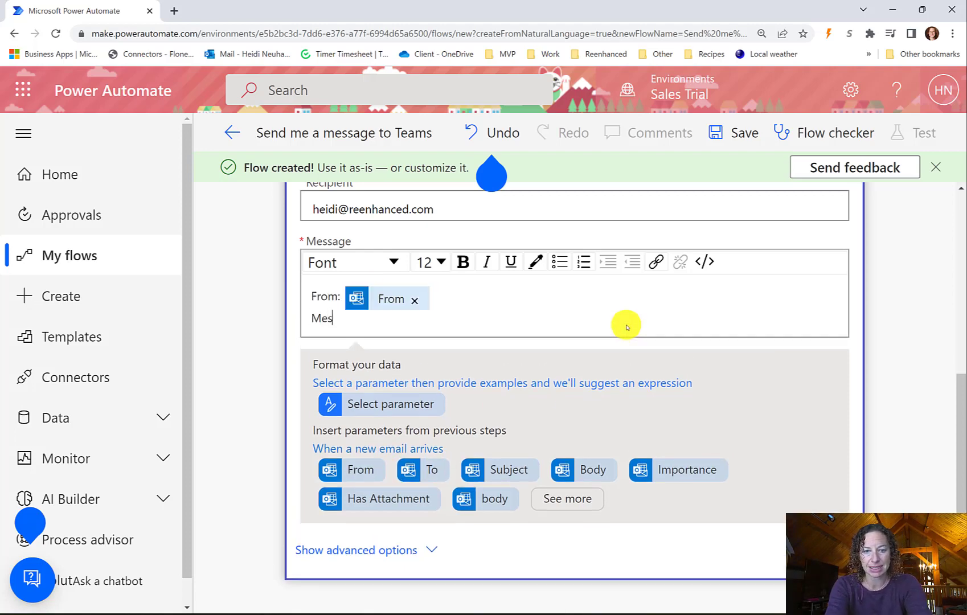
text(sage:)
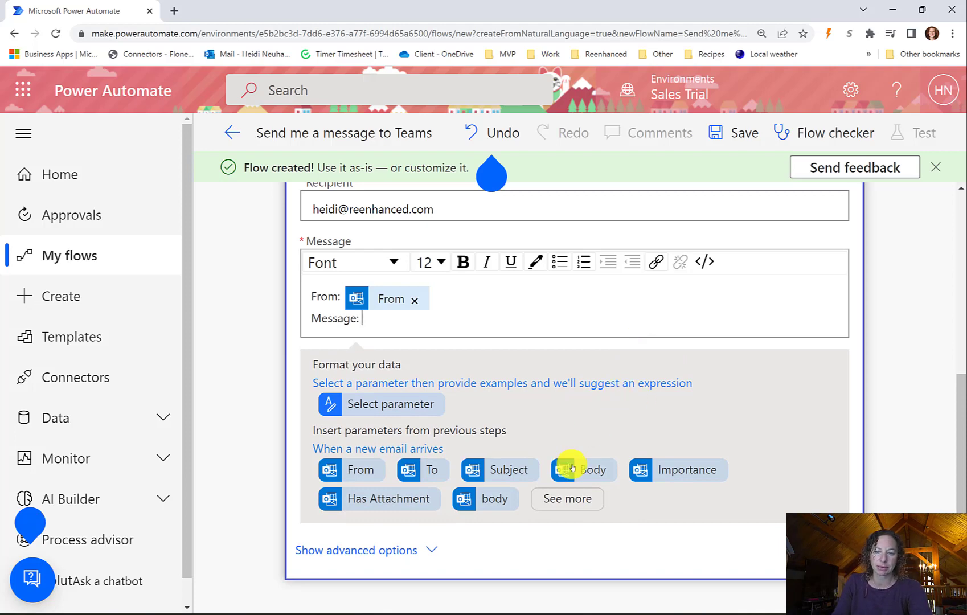
click(573, 468)
key(Return)
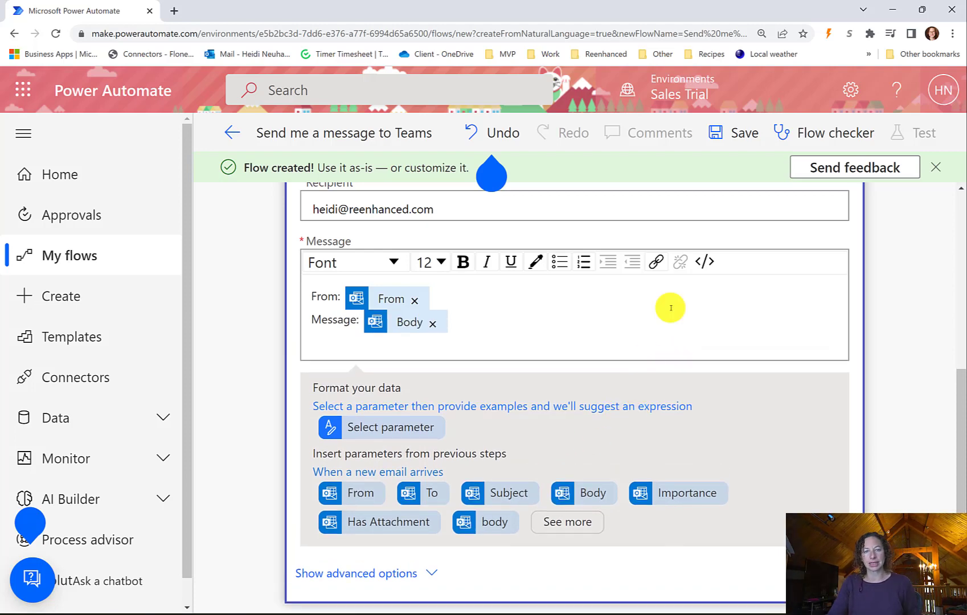
scroll(671, 304, up, 5)
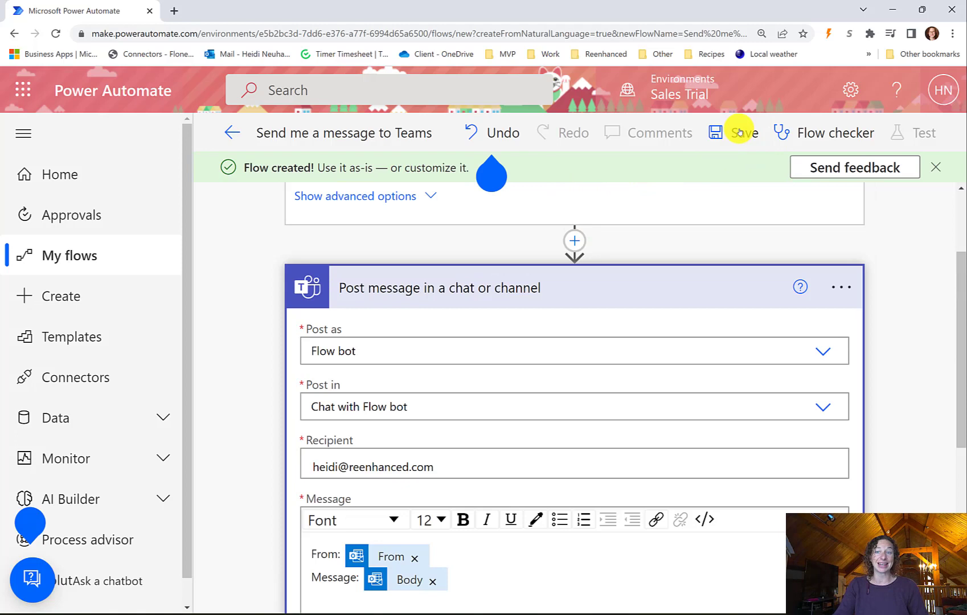
click(739, 132)
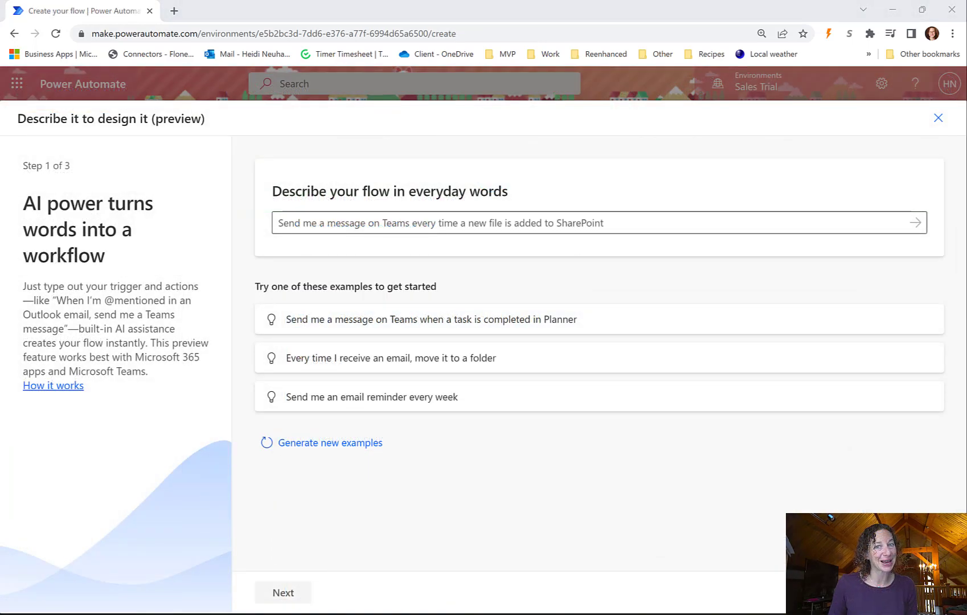
click(323, 222)
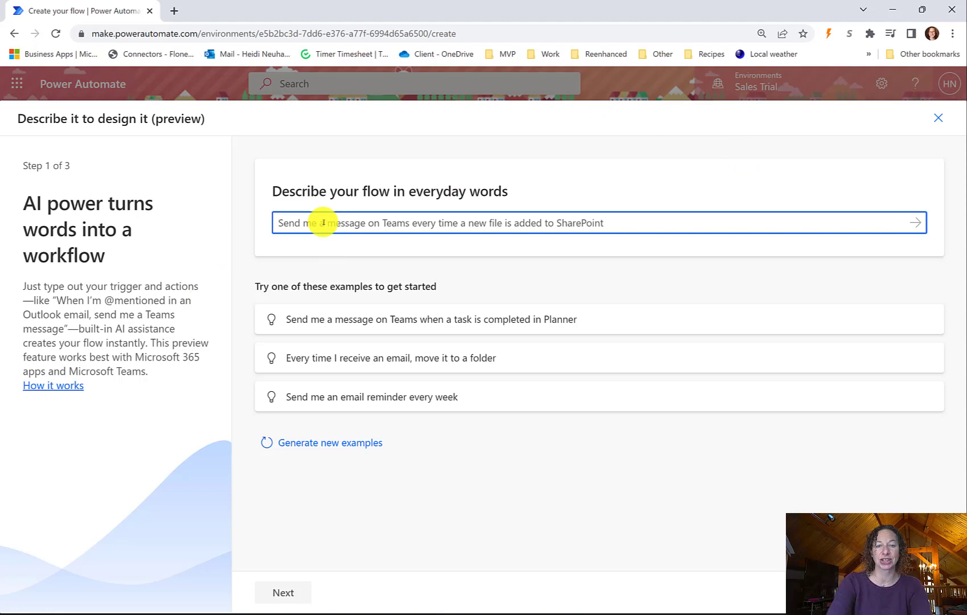
text(When )
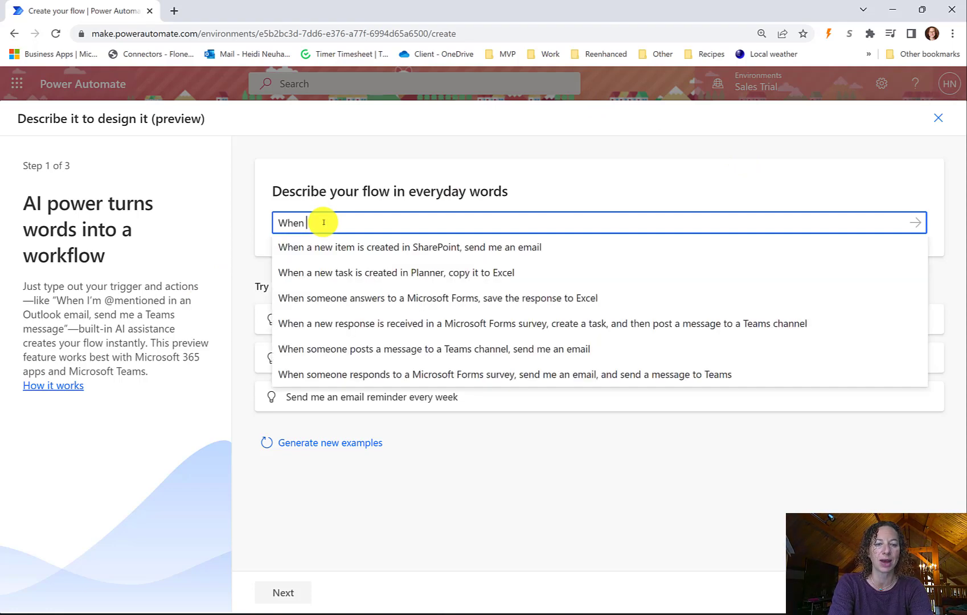
text(I'm @ment)
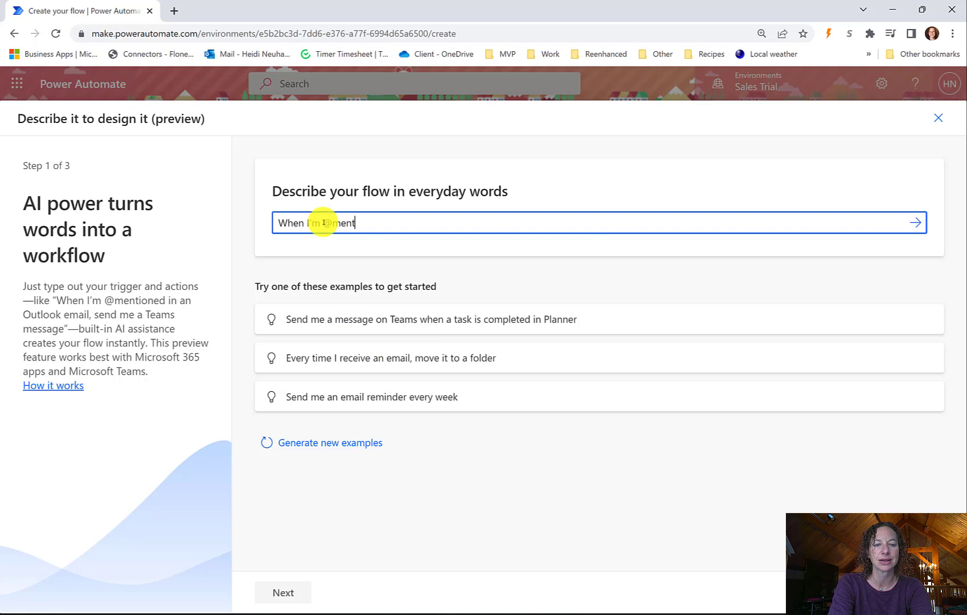
text(ioned in an Outlook email, se)
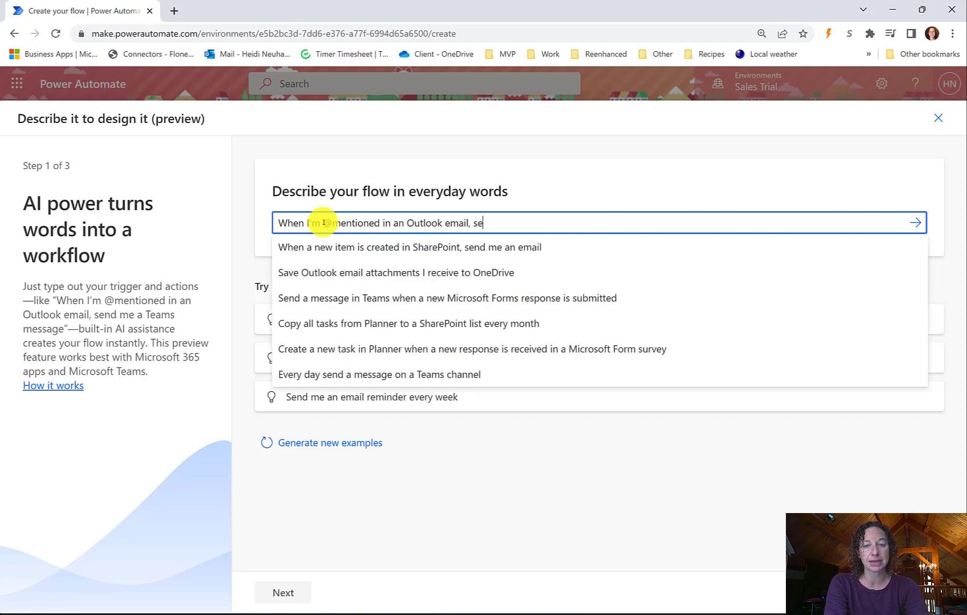
text(nd me a Teams message, push notificaio)
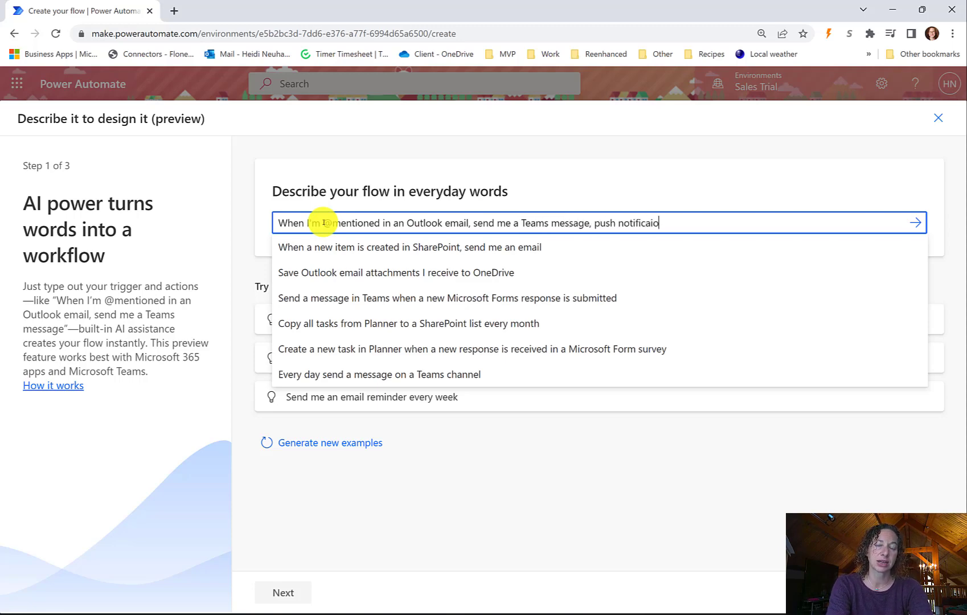
key(BackSpace)
key(BackSpace)
key(BackSpace)
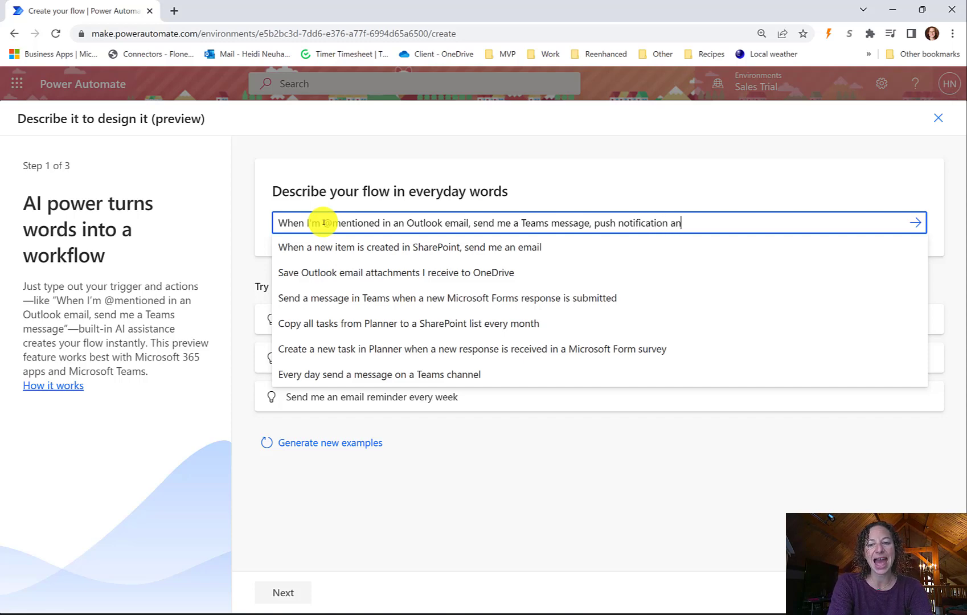
text(move it to Sharepoint)
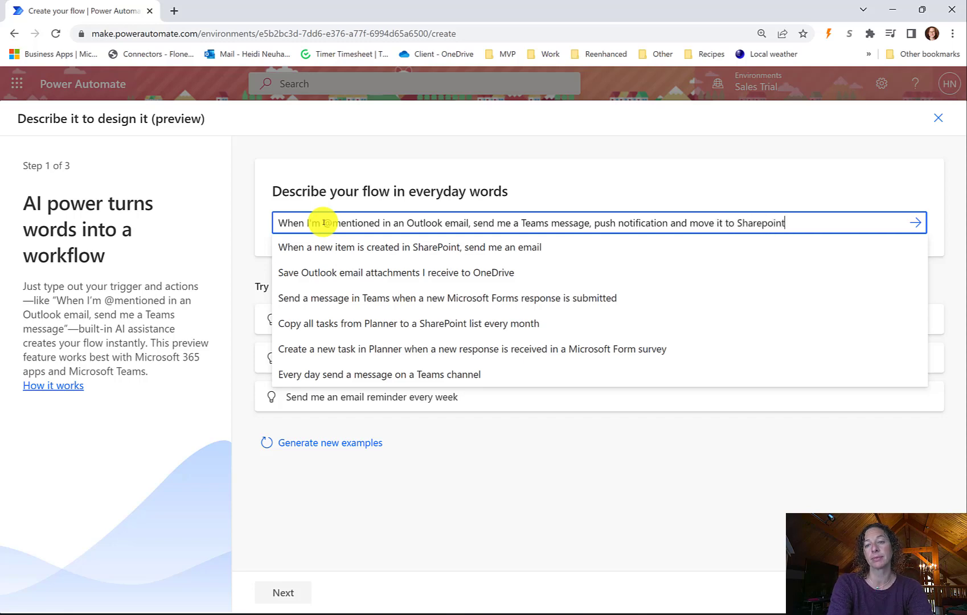
key(Return)
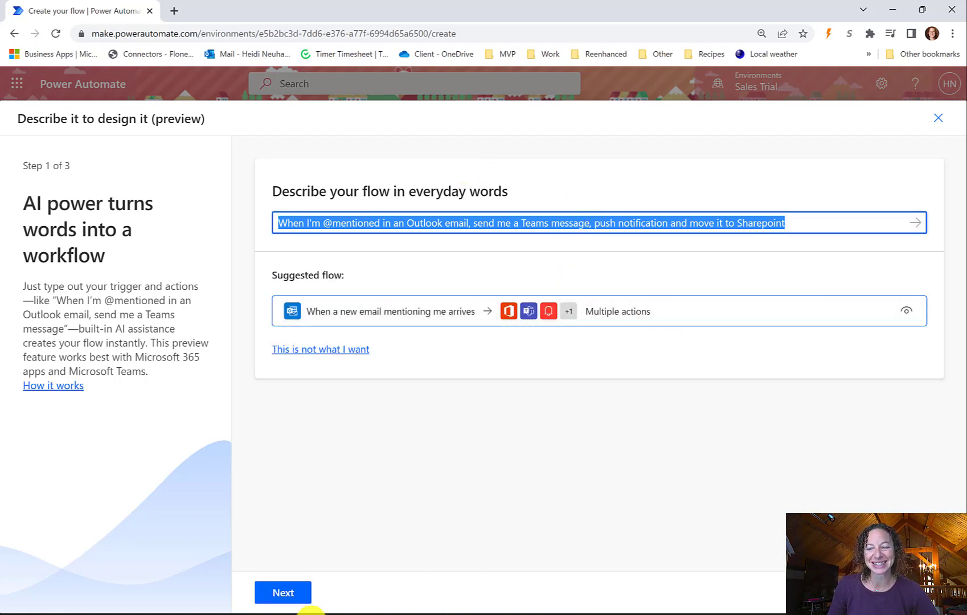
- Accept the suggested mention flow and confirm its five connections
click(273, 590)
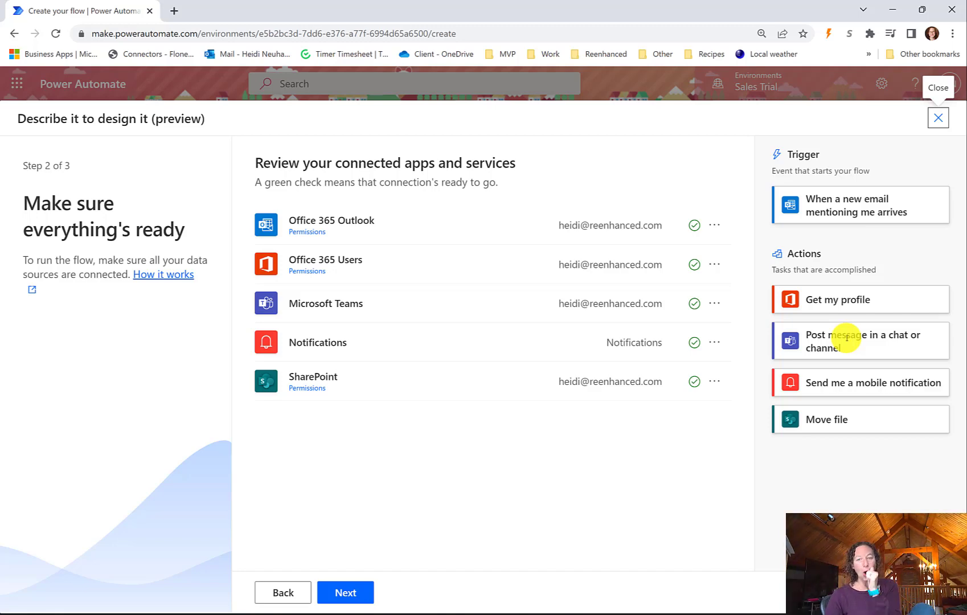
click(338, 598)
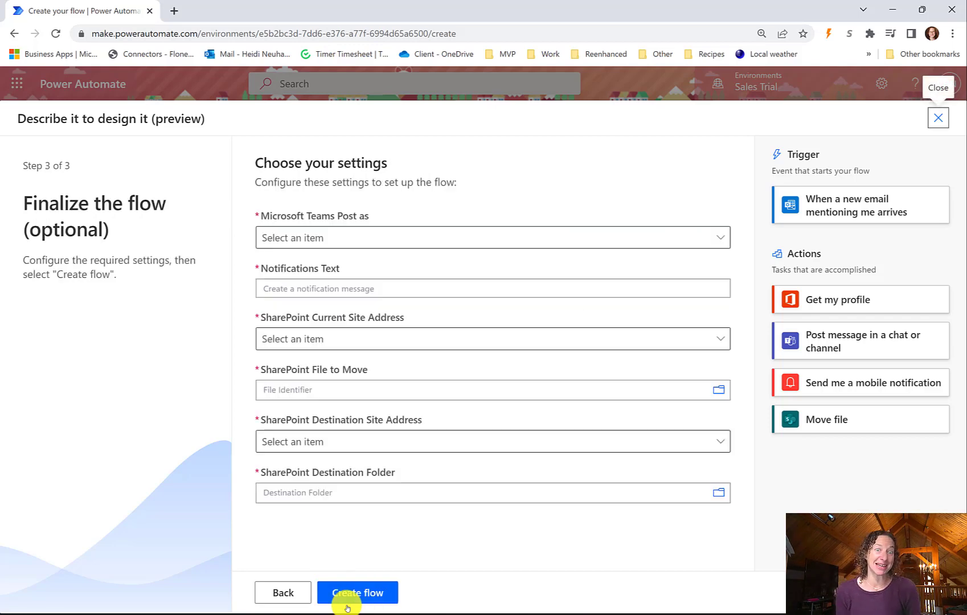
- Set the Teams Post as option to Flow bot
click(361, 239)
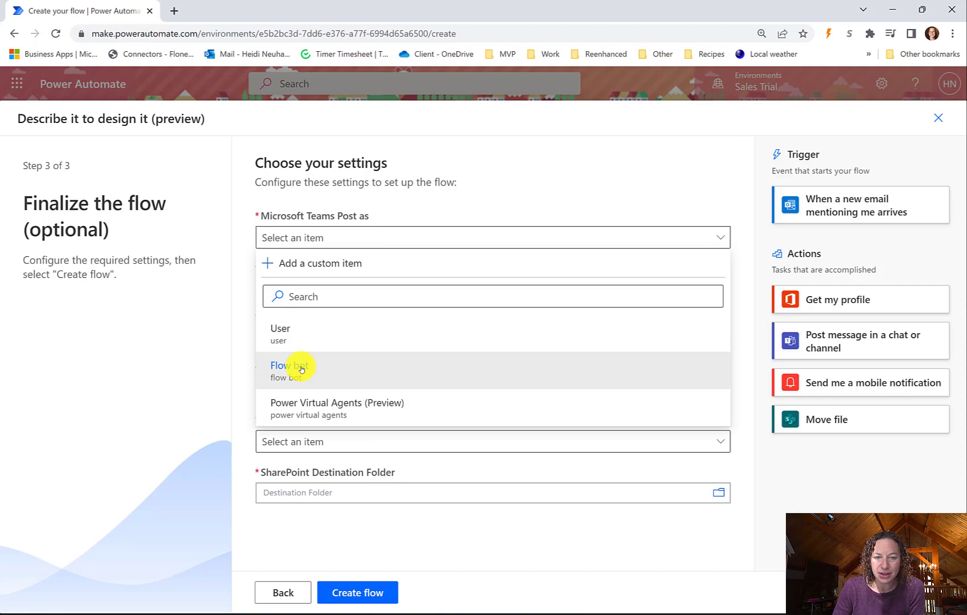
click(301, 369)
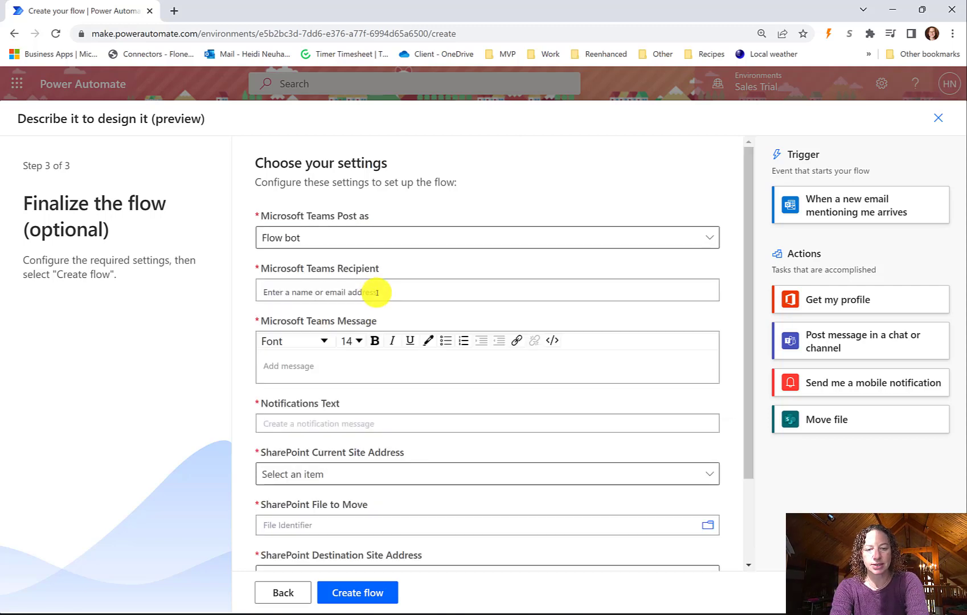
text(Hey)
key(BackSpace)
key(BackSpace)
key(BackSpace)
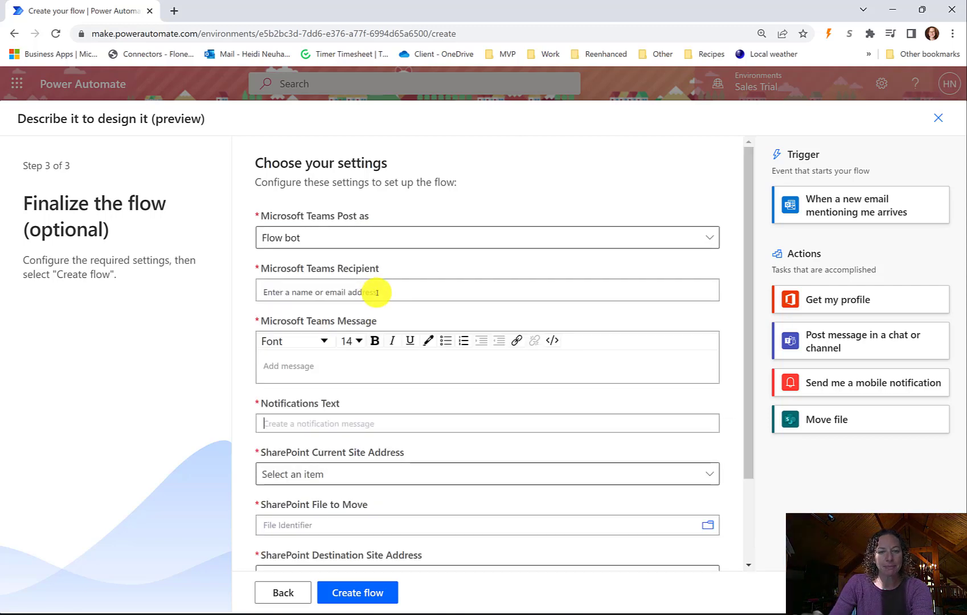
- Enter your e-mail as Teams recipient, message 'NEW EMAIL!', notification 'You were mentioned in an email'
click(376, 292)
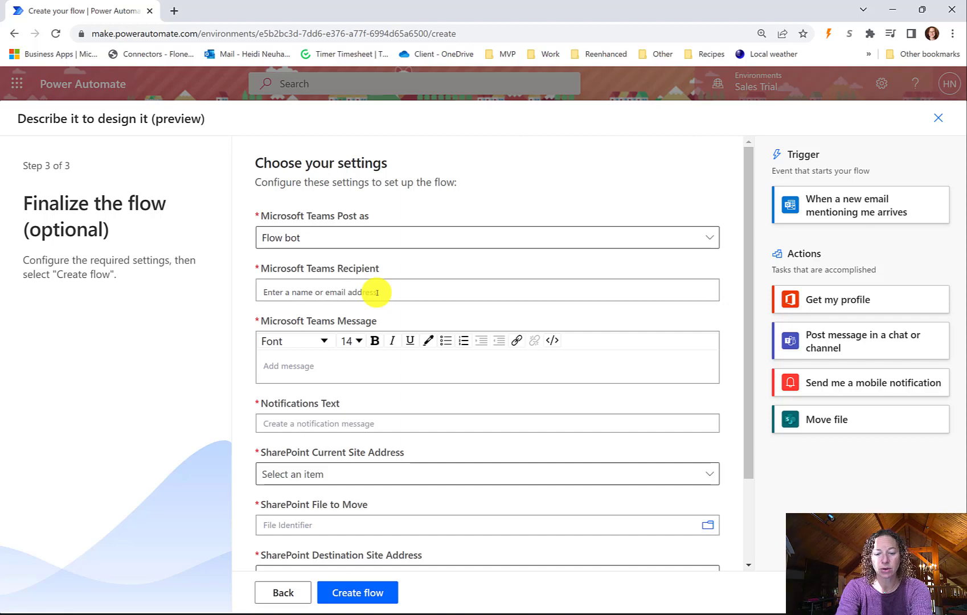
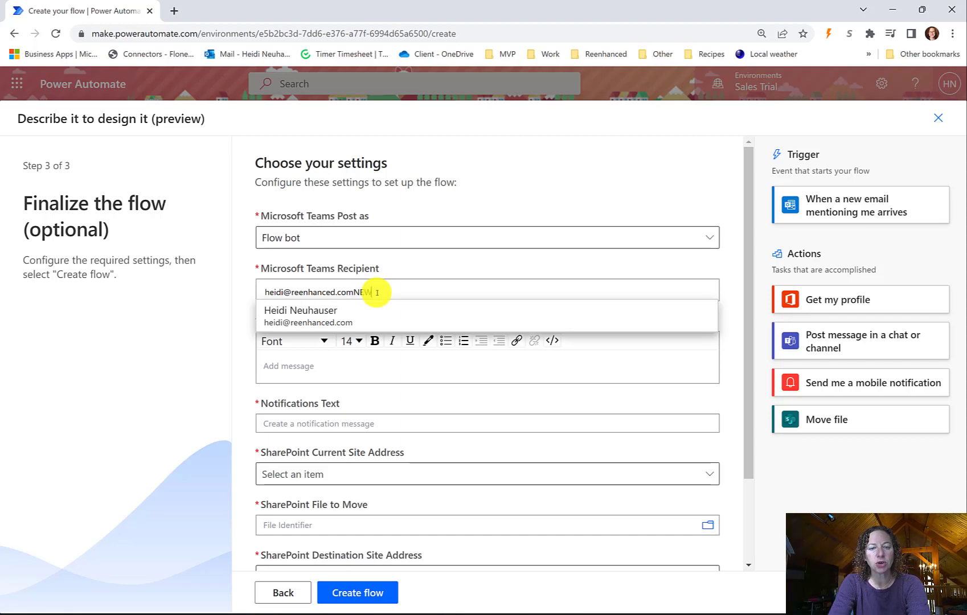
key(BackSpace)
key(BackSpace)
key(BackSpace)
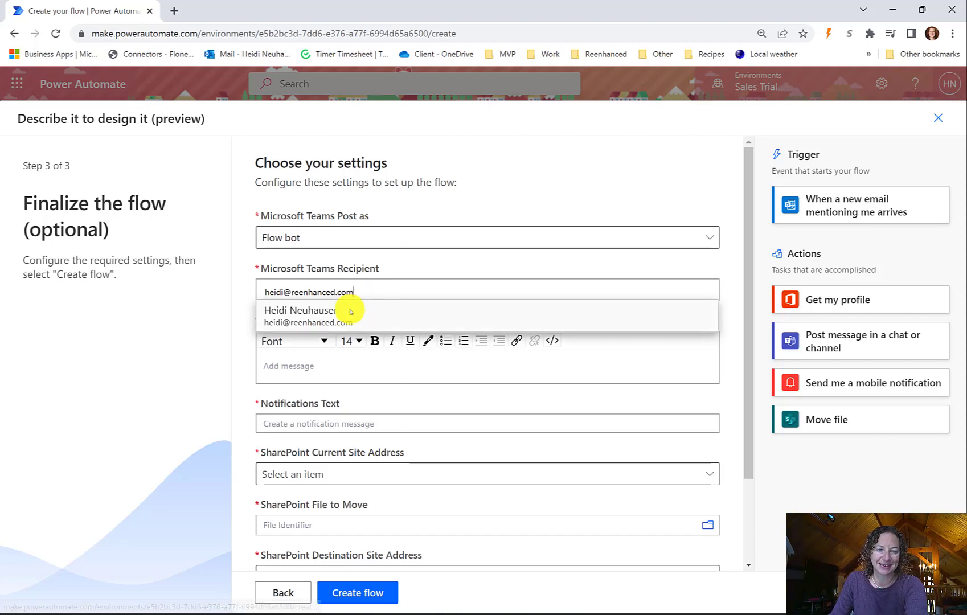
click(348, 311)
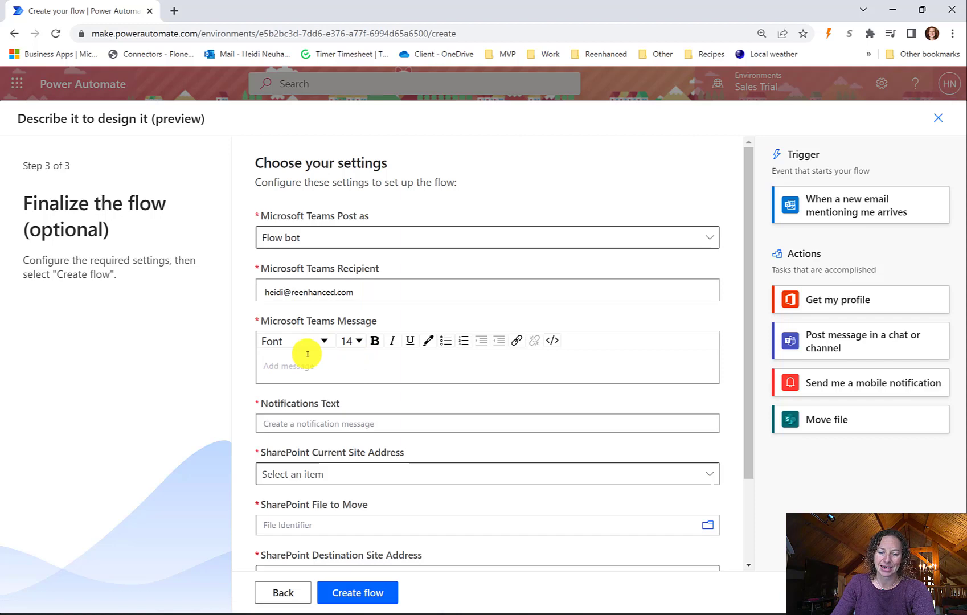
text(NEW EMAIL!)
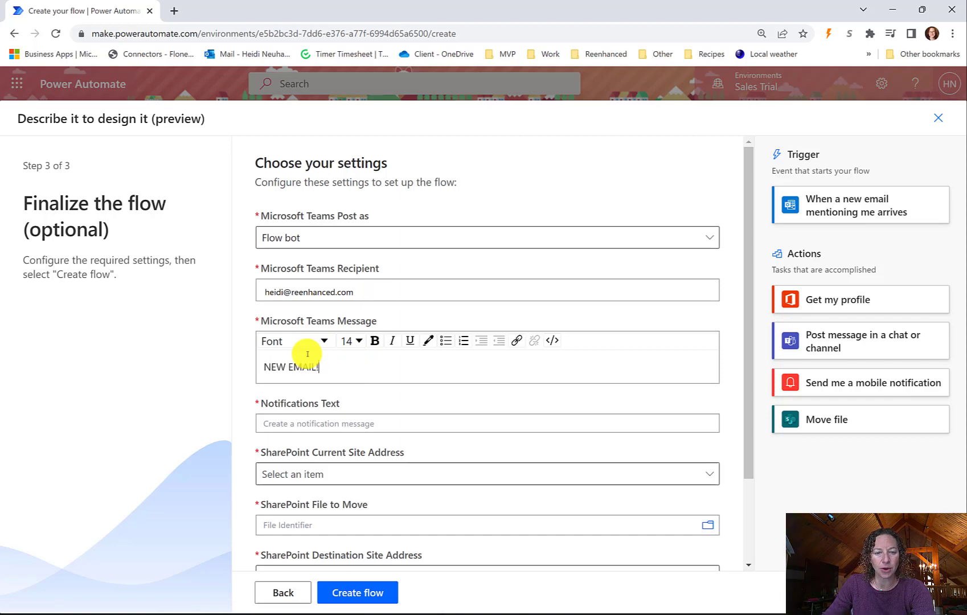
click(320, 423)
text(You were mentioned)
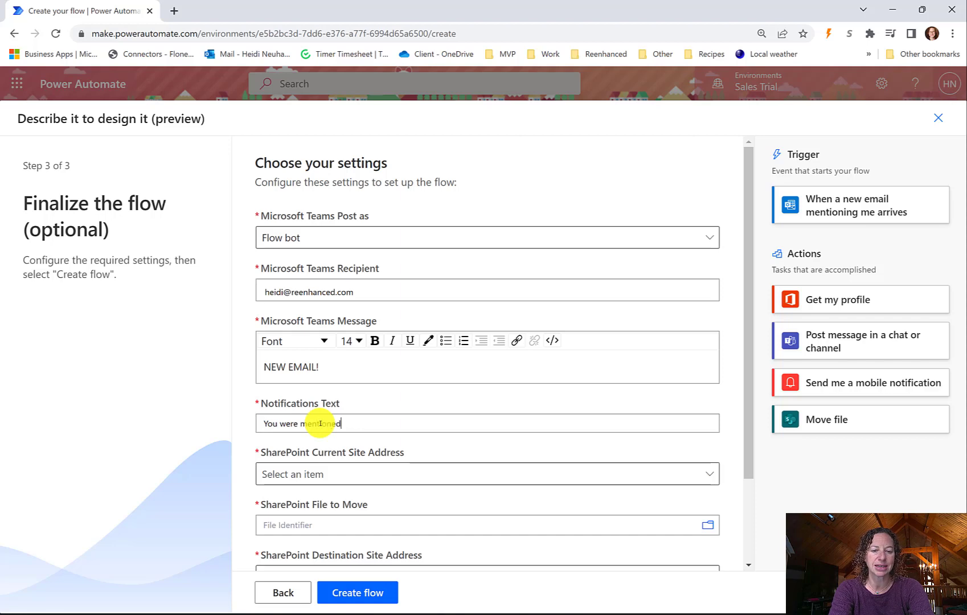
text( in an email)
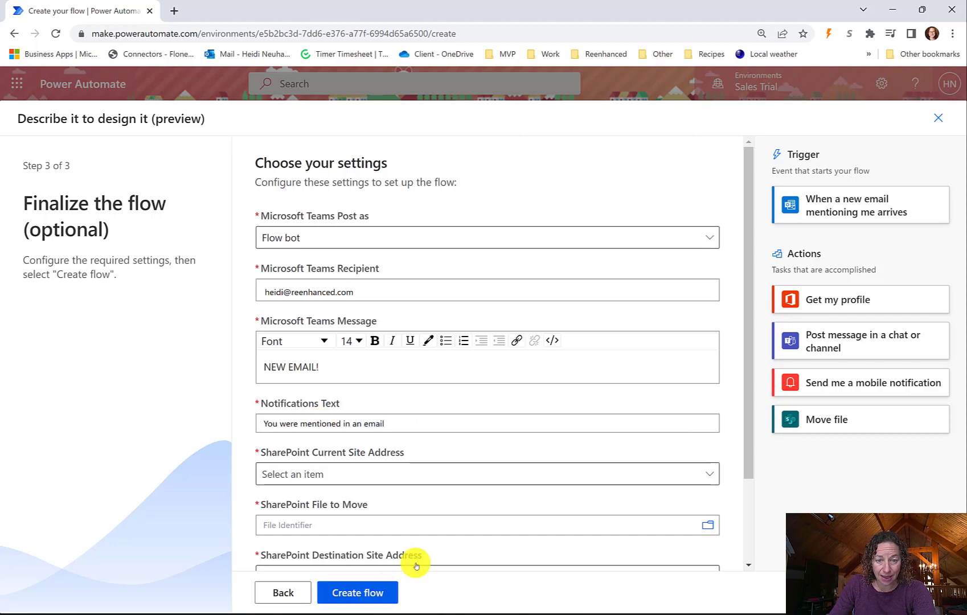
- Set Reenhanced, LLC Team Site as the source site for moving the file
click(712, 470)
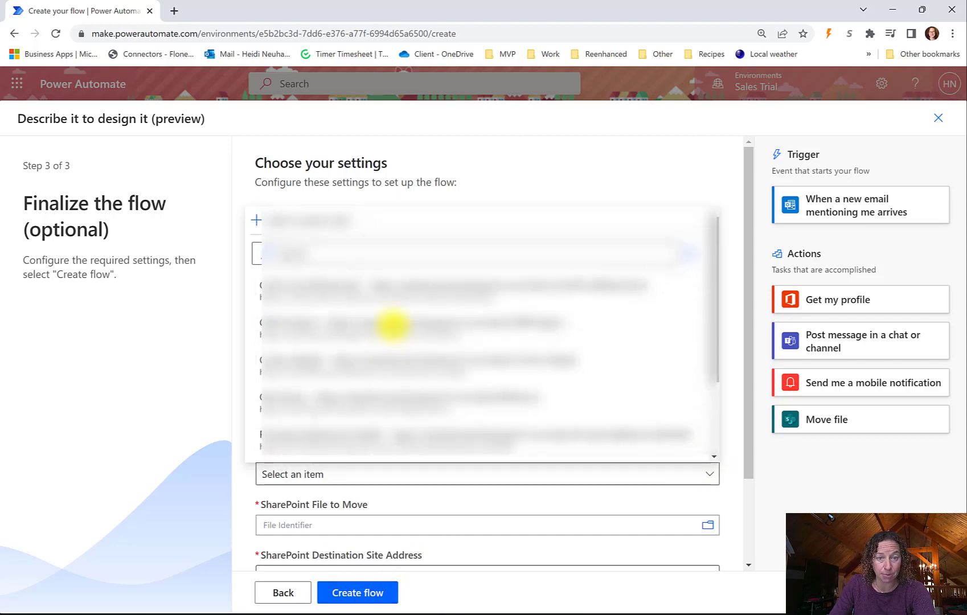
scroll(399, 342, down, 3)
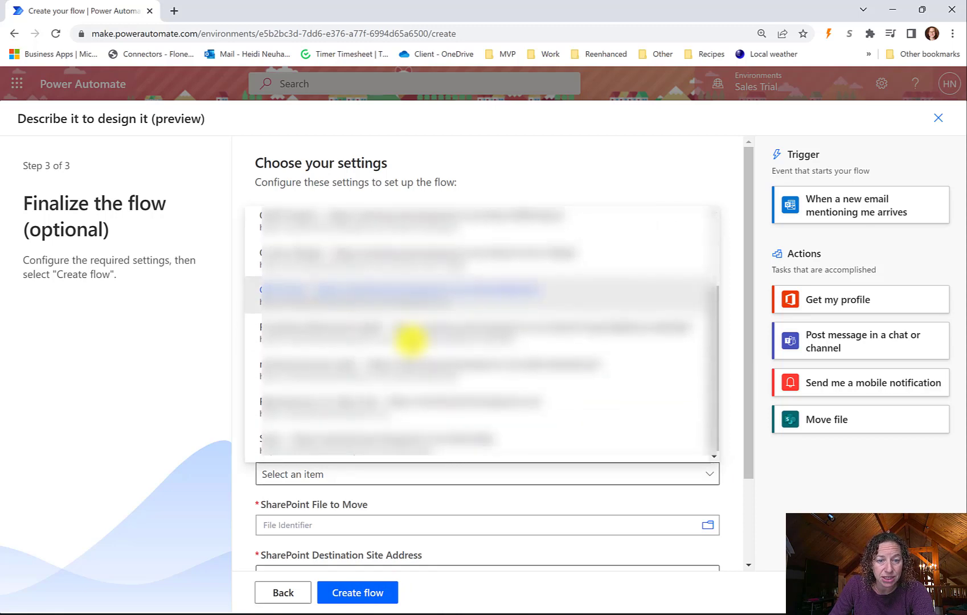
click(410, 400)
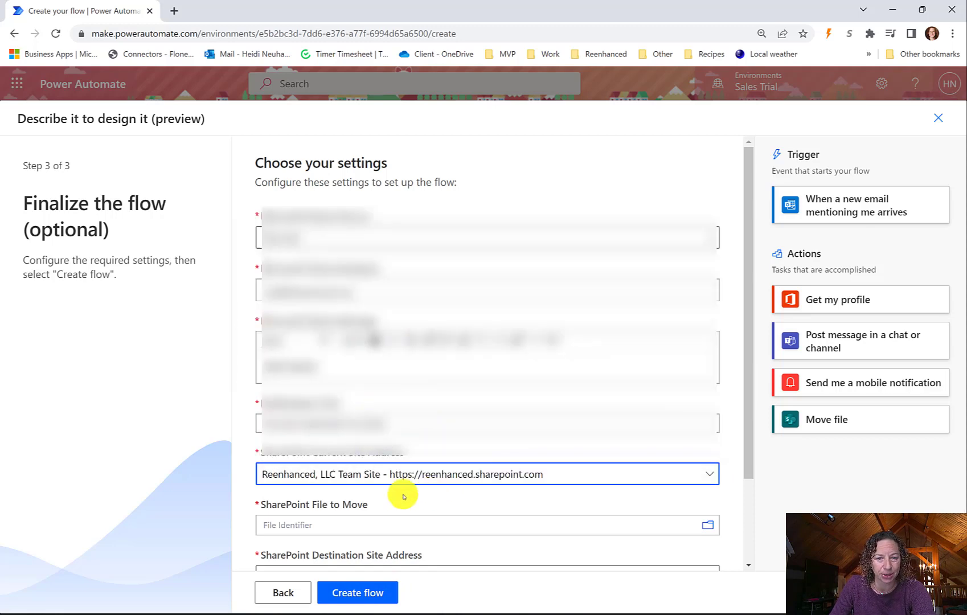
scroll(410, 503, down, 2)
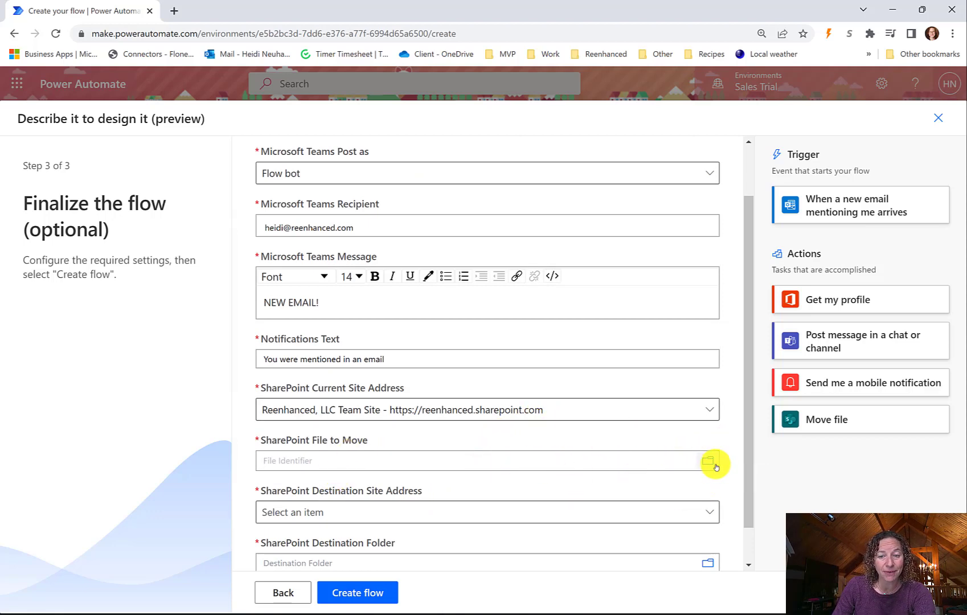
click(592, 462)
scroll(387, 484, down, 1)
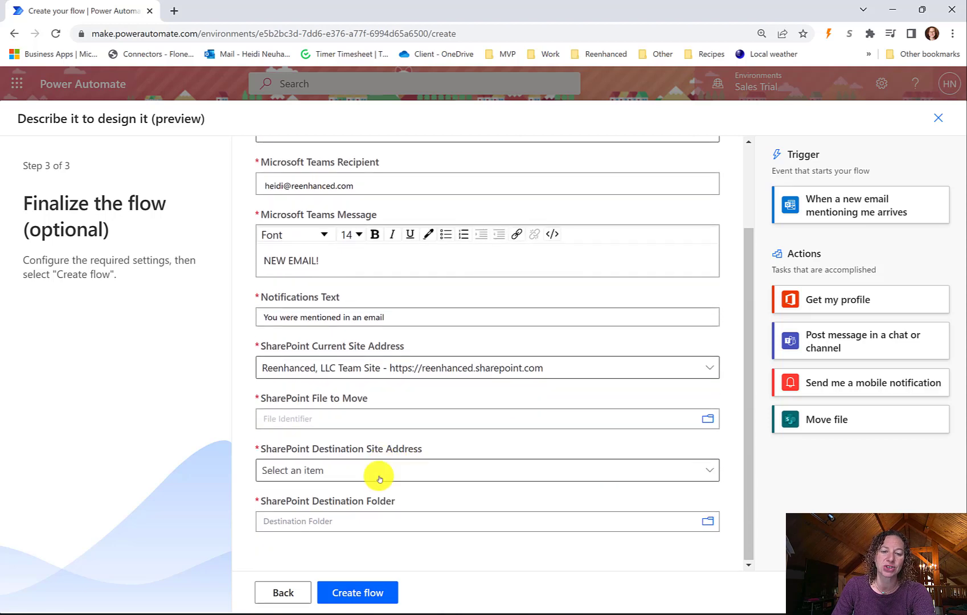
- Choose reenhanced exec team as destination site, leave the folder unset, and create the flow
click(379, 477)
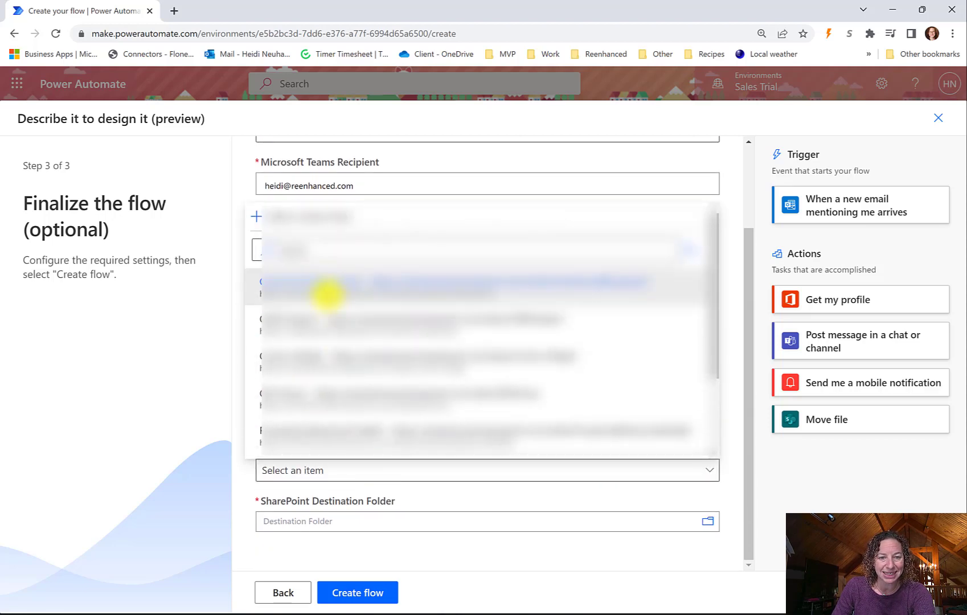
scroll(331, 302, down, 3)
click(355, 367)
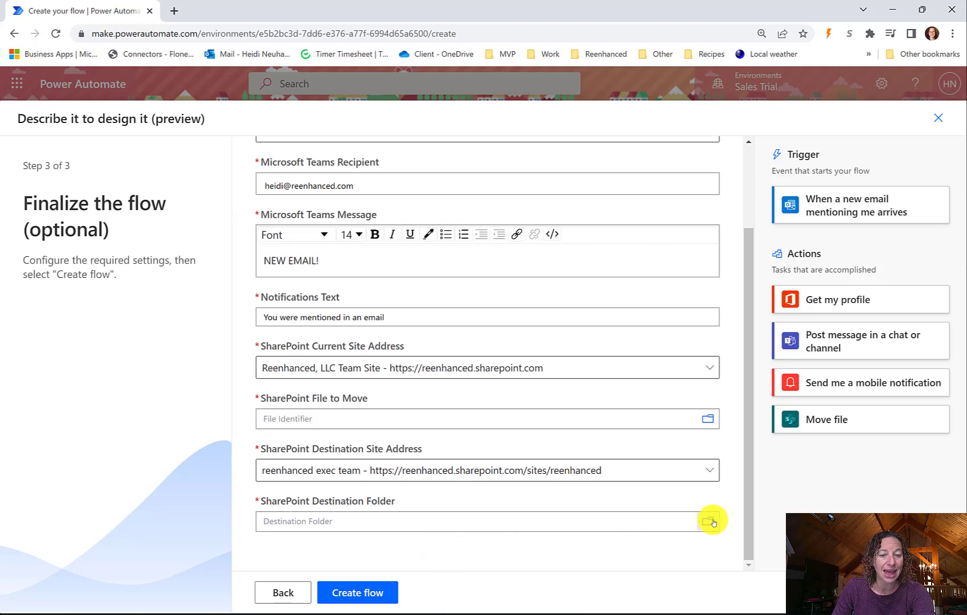
click(347, 518)
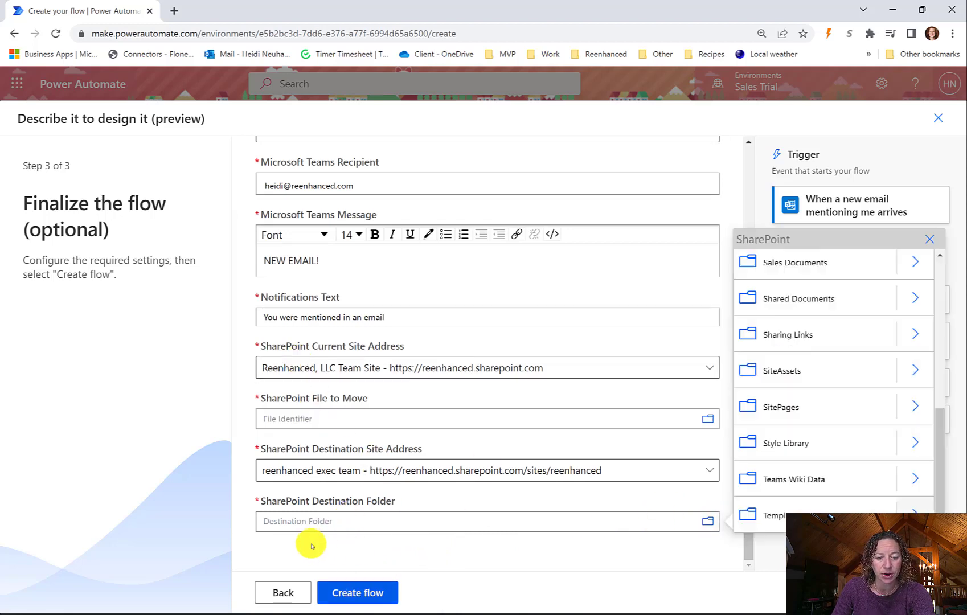
click(515, 561)
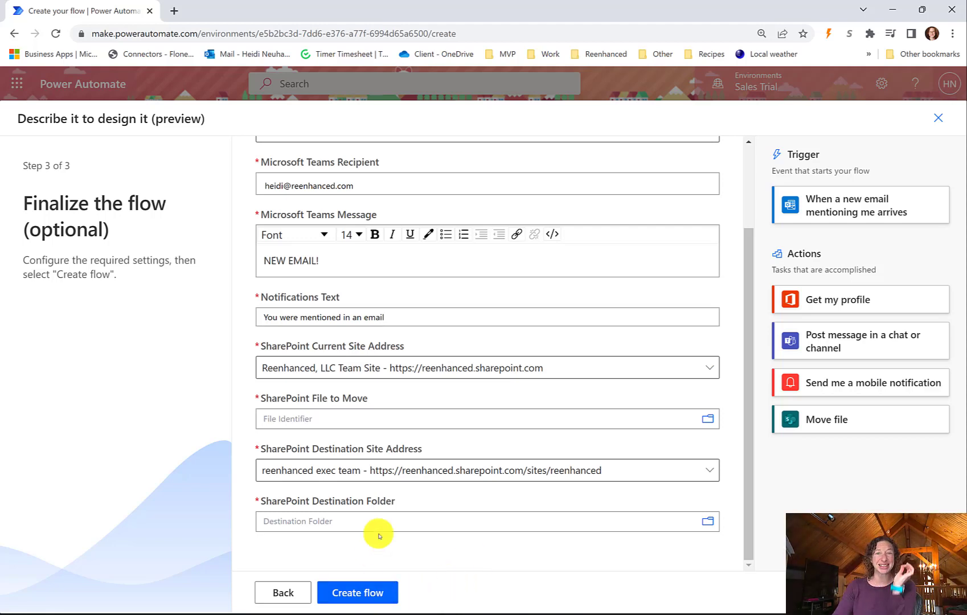
click(357, 592)
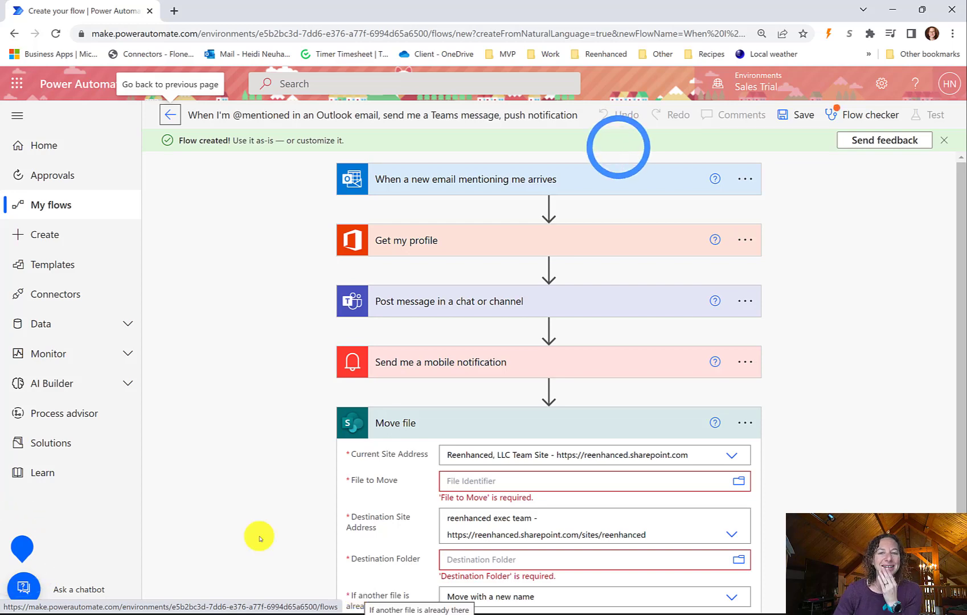
- Expand the email trigger and Get my profile cards to inspect their settings
click(471, 186)
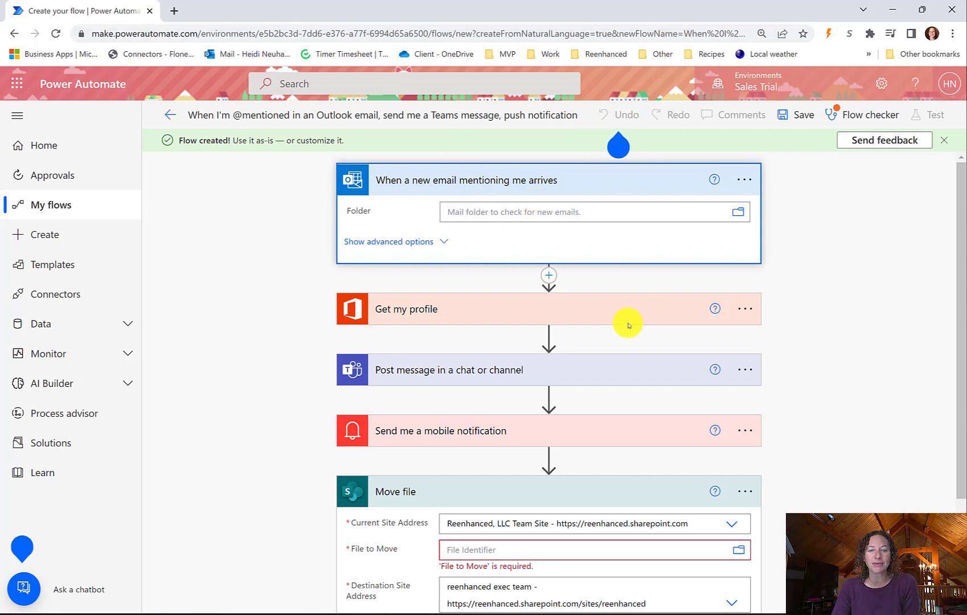
scroll(443, 291, down, 1)
click(448, 252)
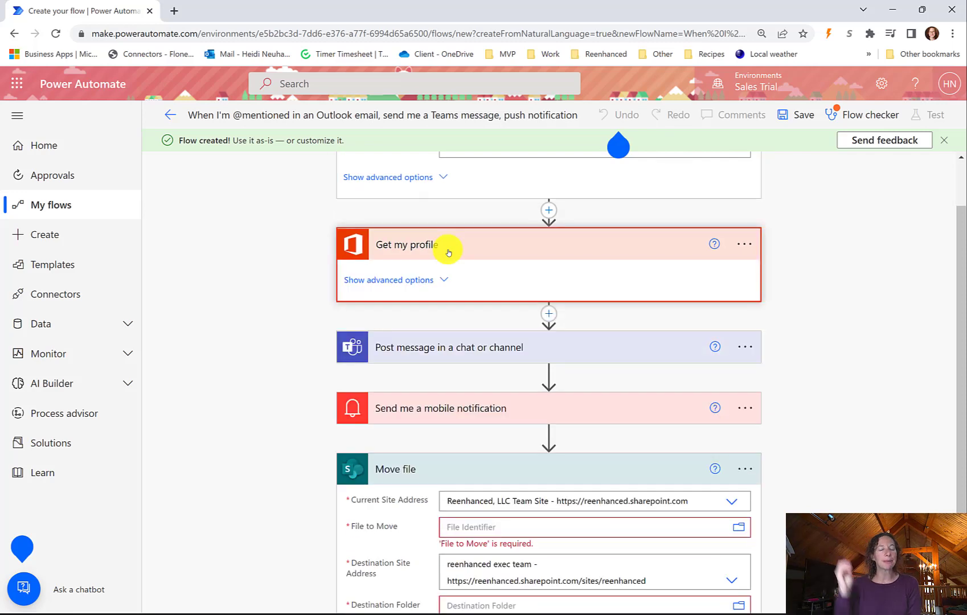
scroll(447, 267, down, 2)
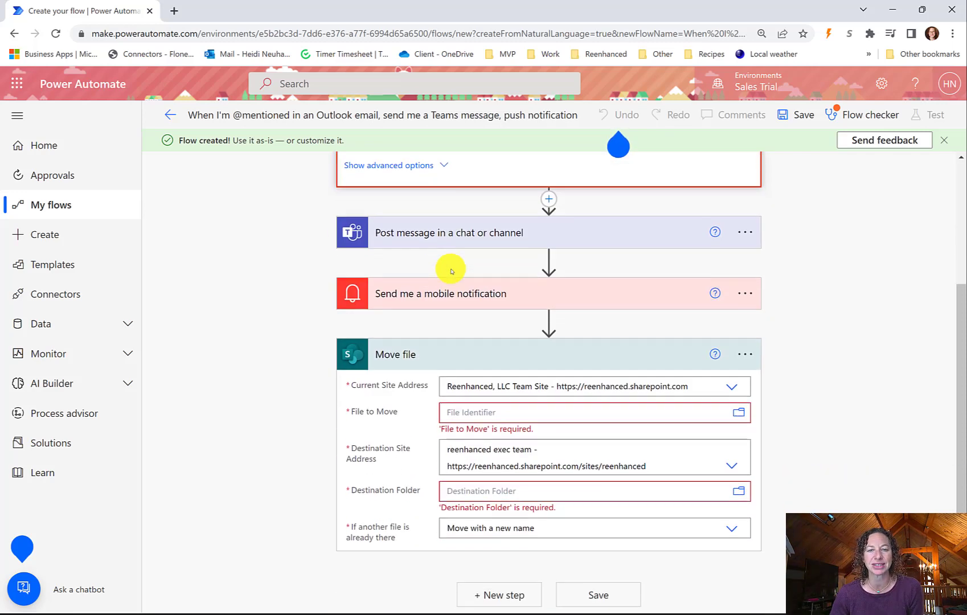